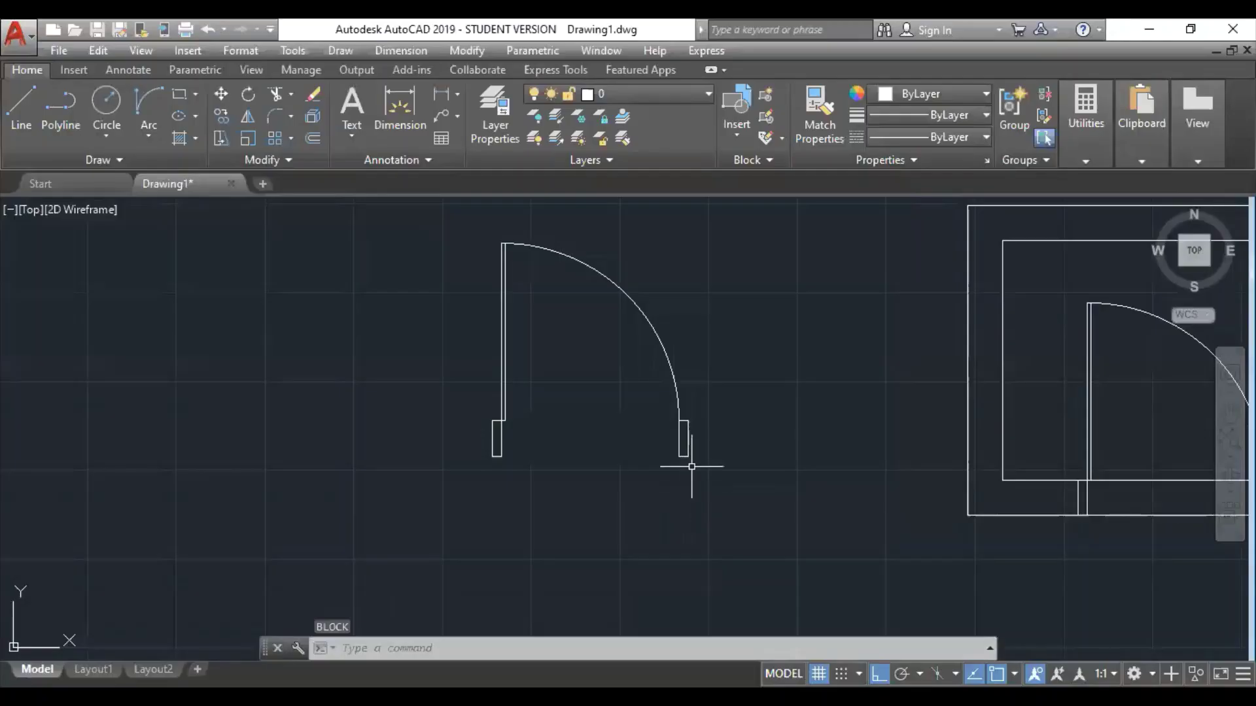
Open the standalone door block in the Block Editor and dock the Block Authoring Palettes beside the drawing area.
click(645, 392)
right_click(656, 371)
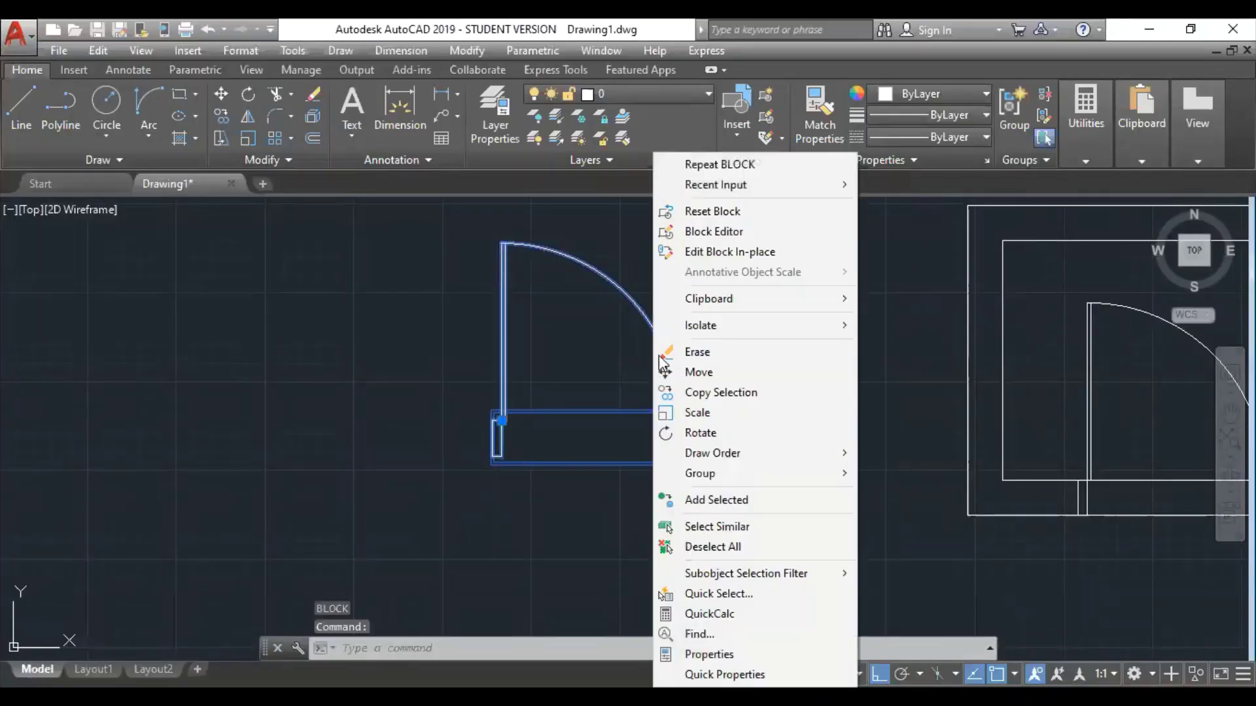
click(727, 230)
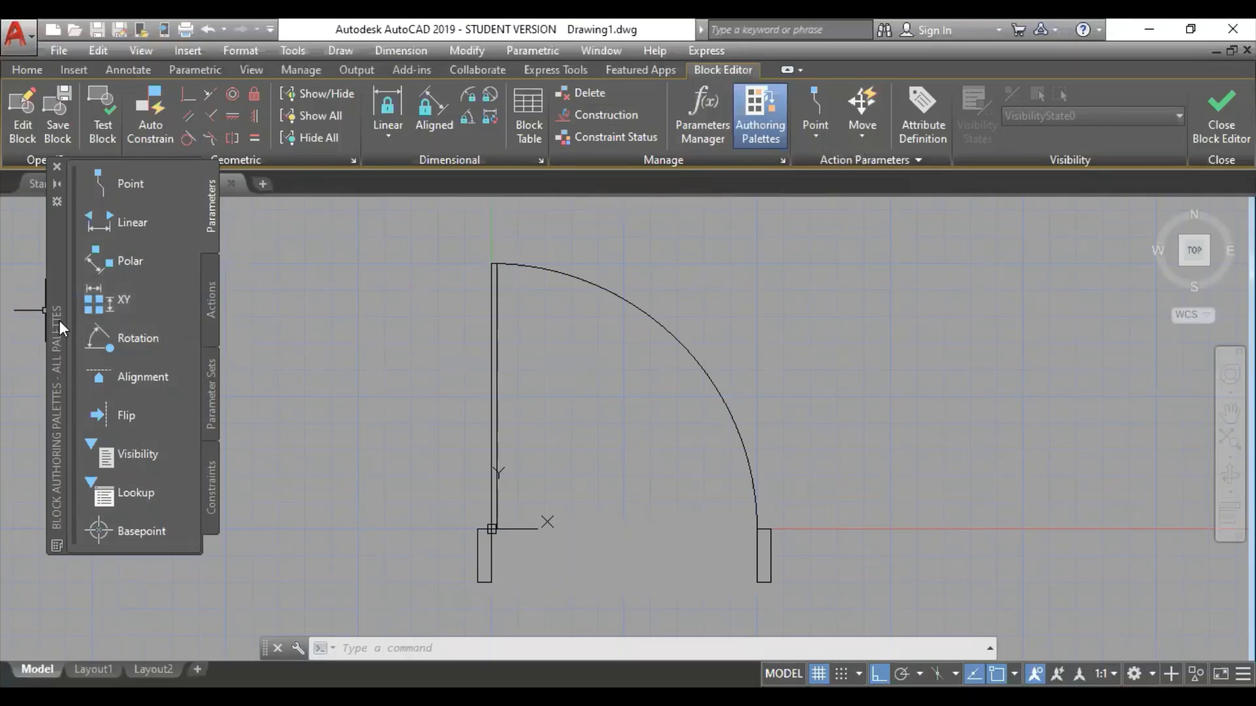
drag(59, 320, 1, 403)
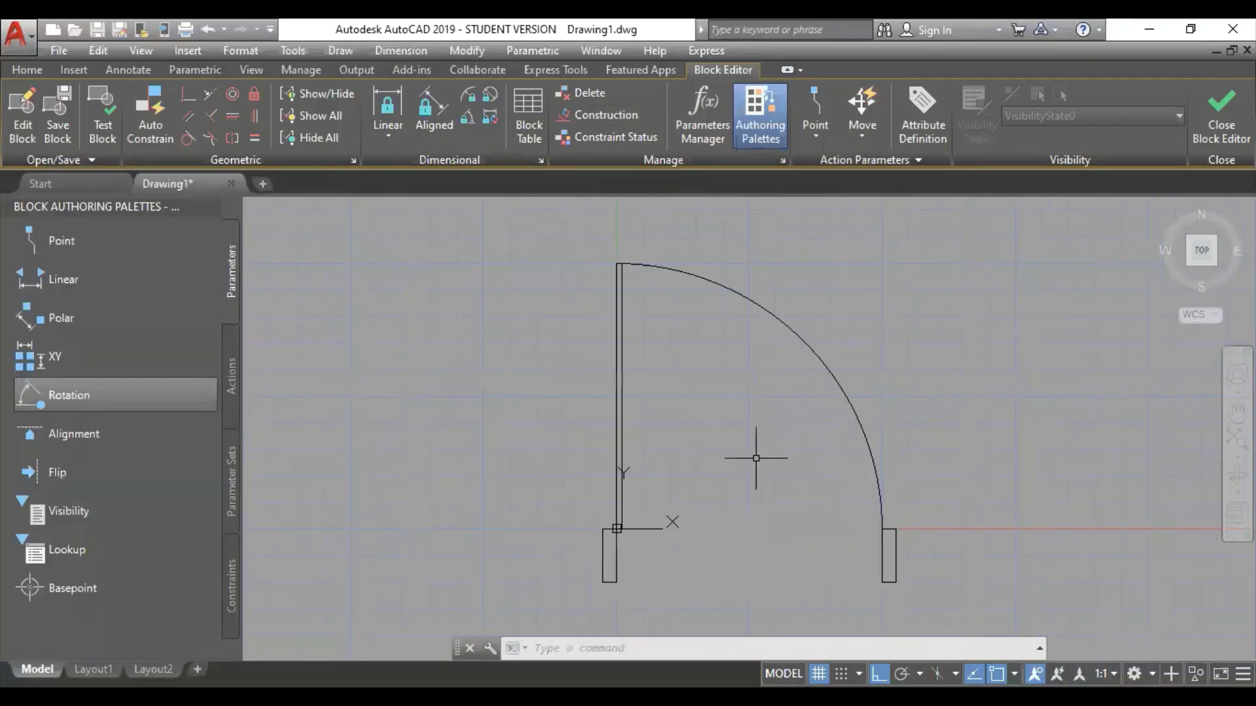
middle_drag(700, 440, 645, 399)
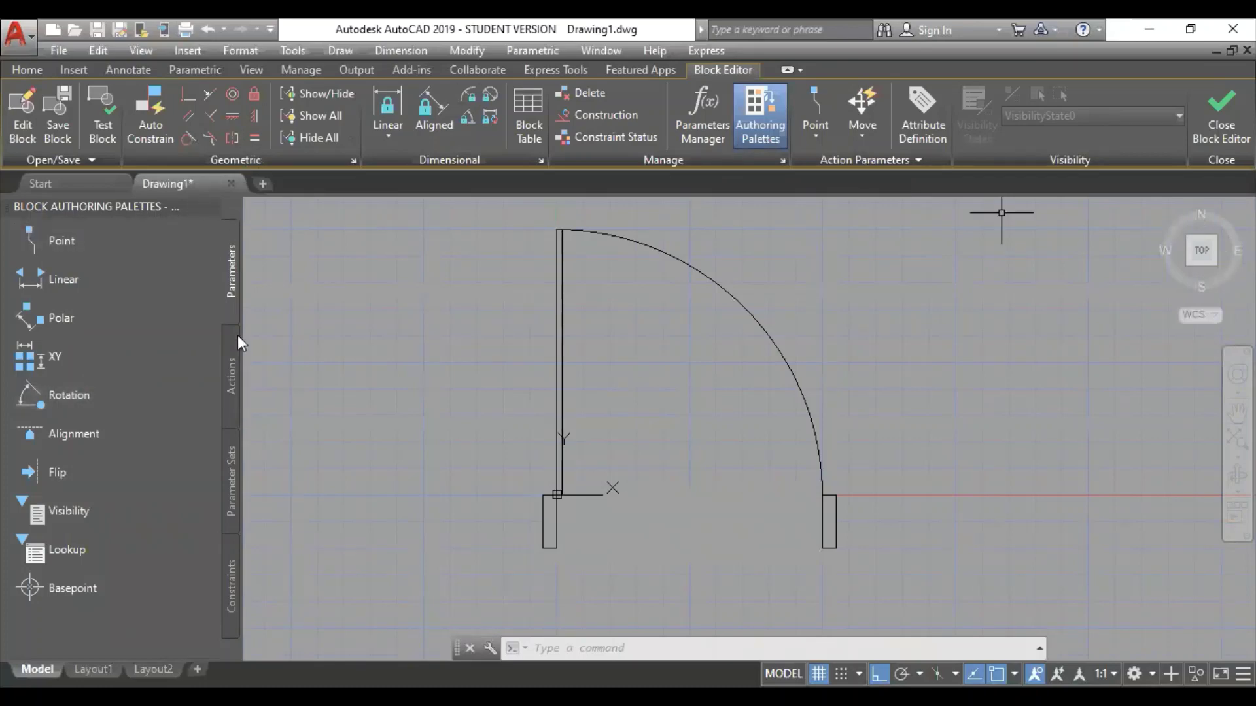
middle_drag(667, 523, 622, 534)
middle_drag(638, 469, 621, 484)
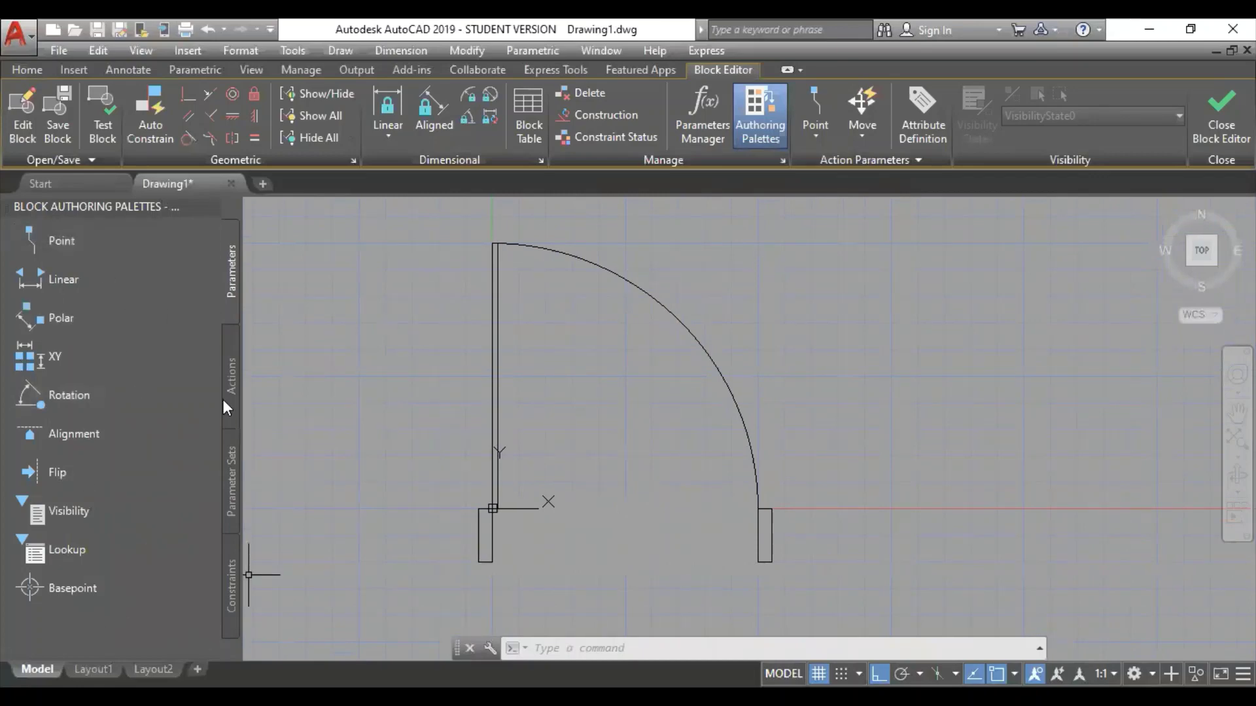
scroll(650, 463, down, 2)
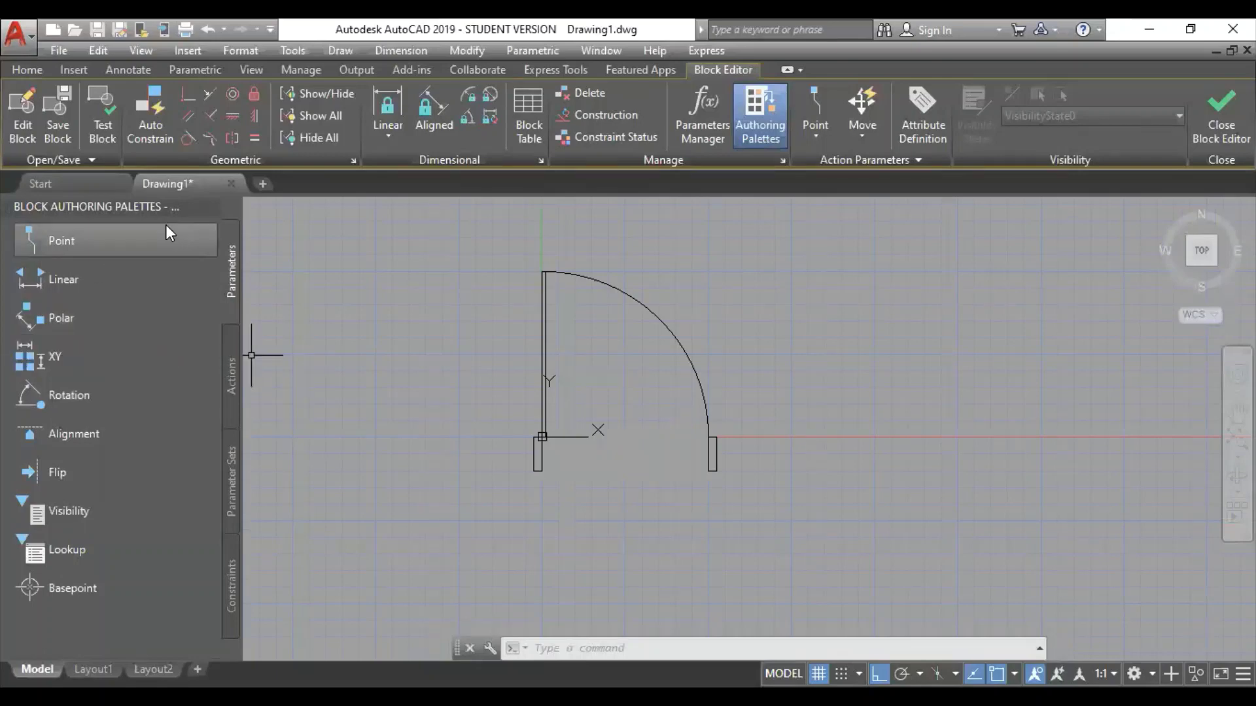
scroll(575, 392, up, 2)
middle_drag(576, 393, 570, 435)
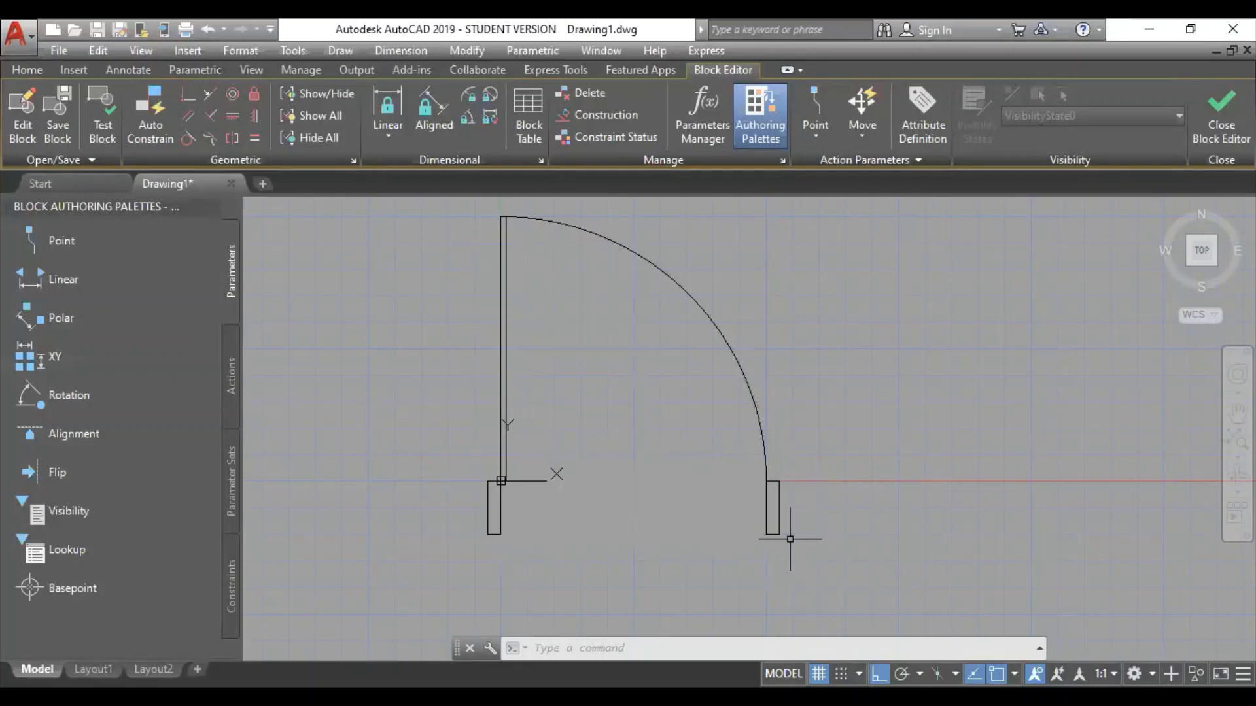
middle_drag(597, 348, 603, 391)
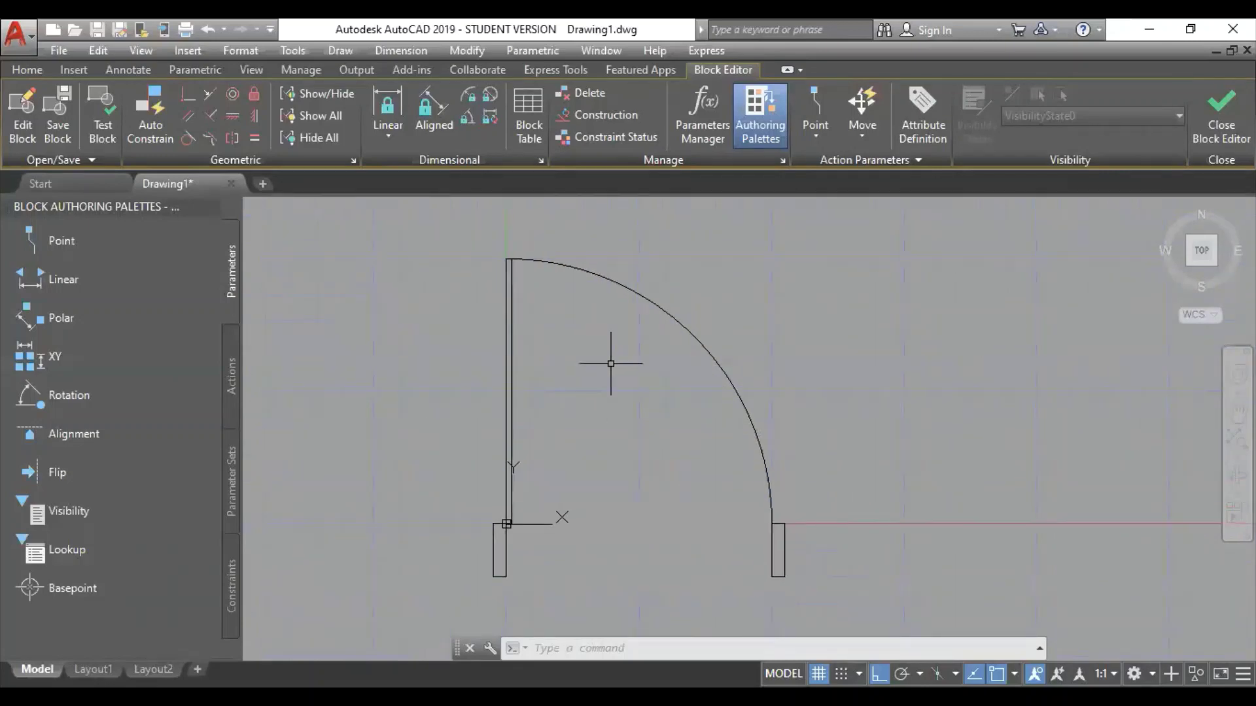
mouse_move(589, 423)
middle_down()
mouse_move(598, 370)
mouse_move(643, 375)
middle_up()
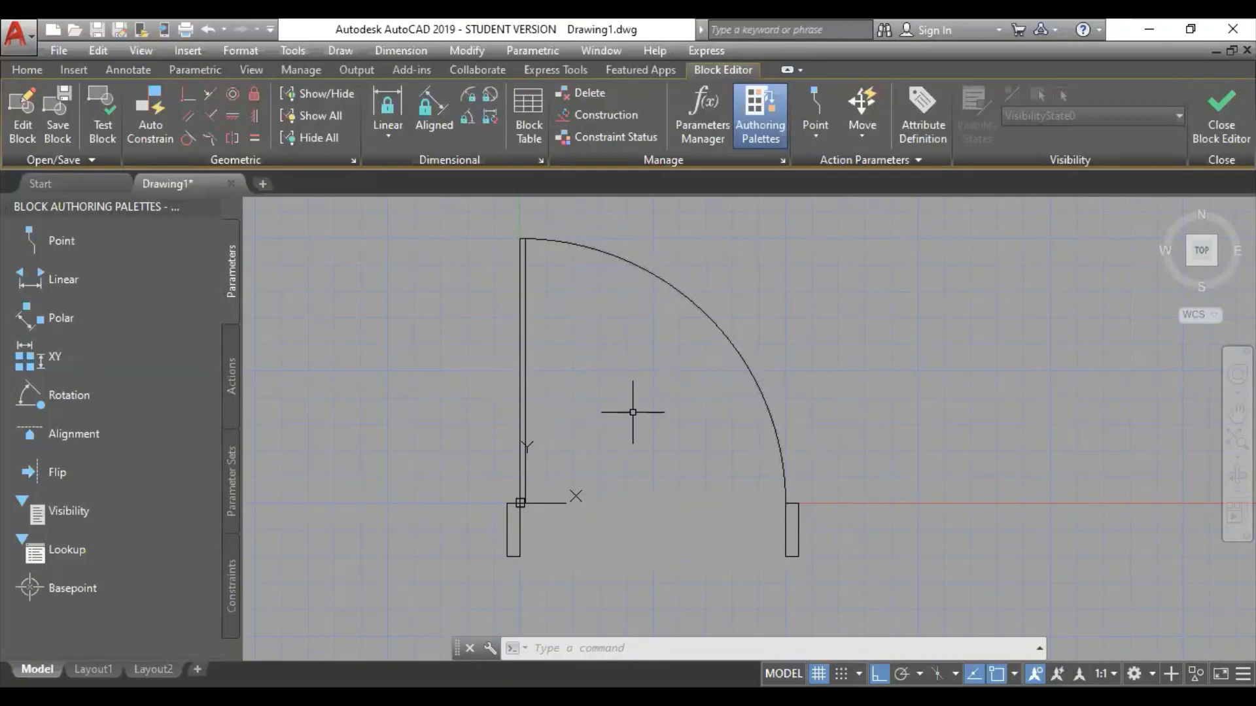
mouse_move(636, 411)
middle_down()
mouse_move(659, 373)
mouse_move(659, 399)
middle_up()
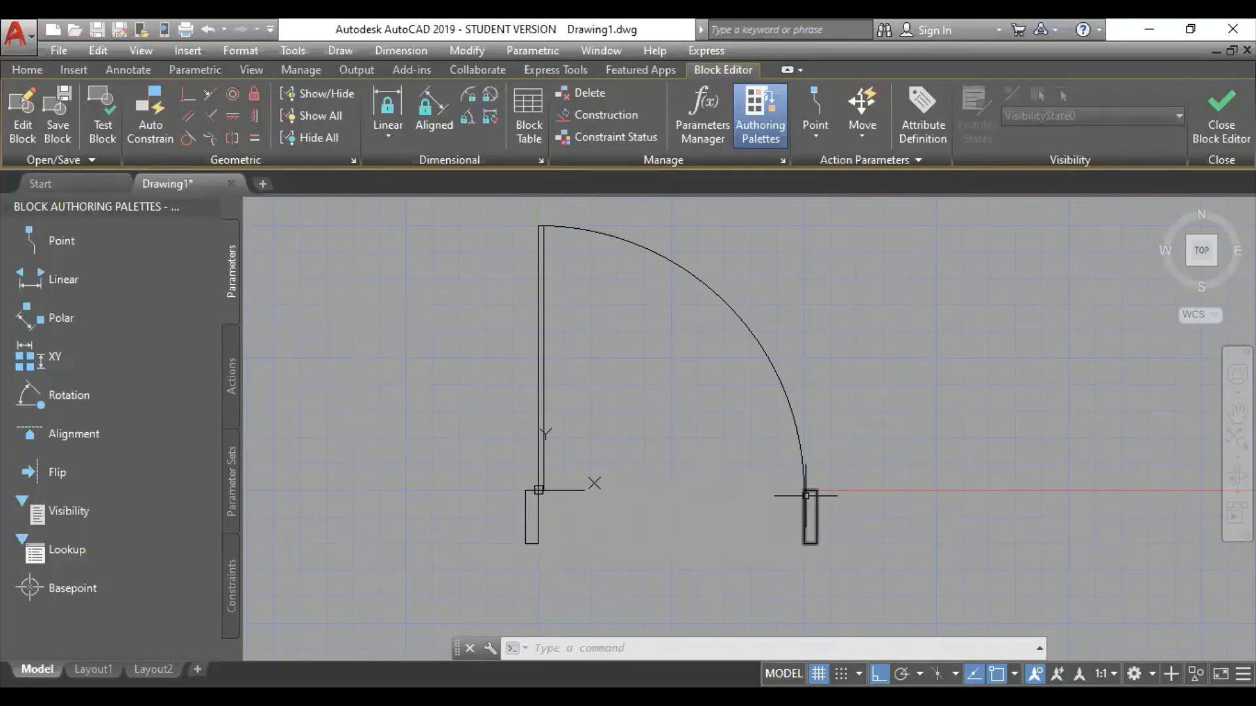
Add a linear parameter across the door opening between the jambs' inner upper corners, placing its label about 35 units below.
click(115, 282)
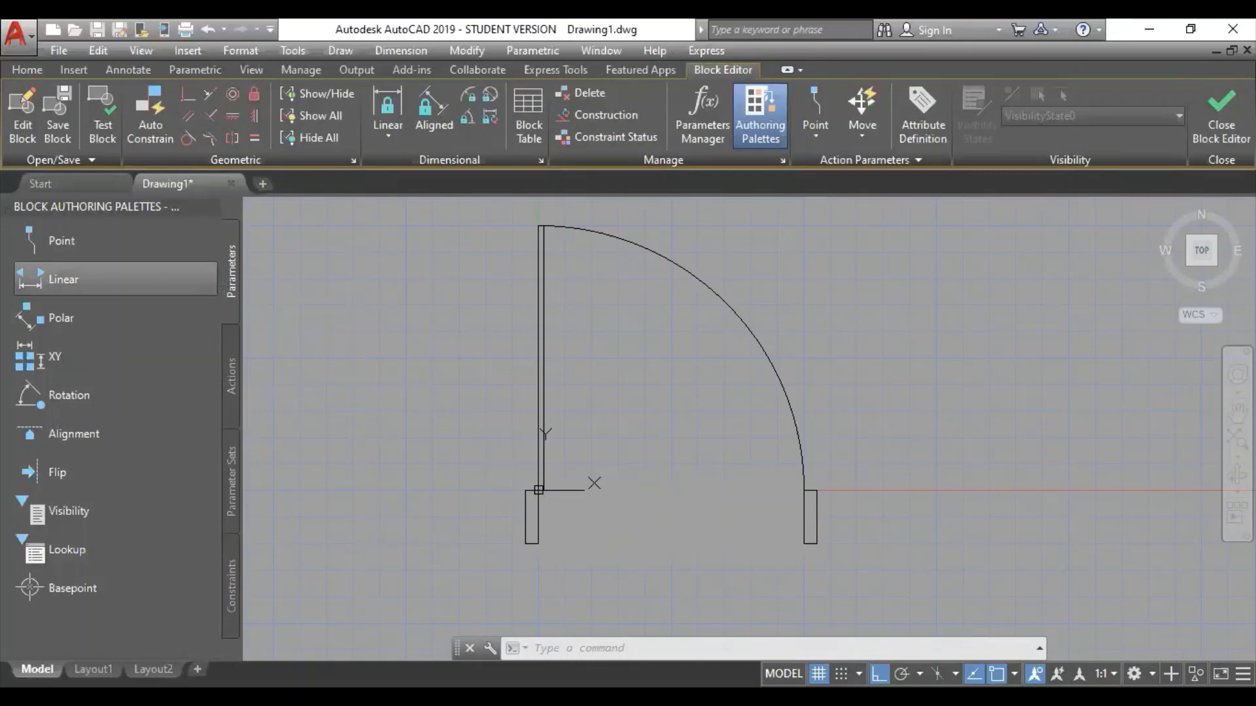
scroll(541, 491, up, 5)
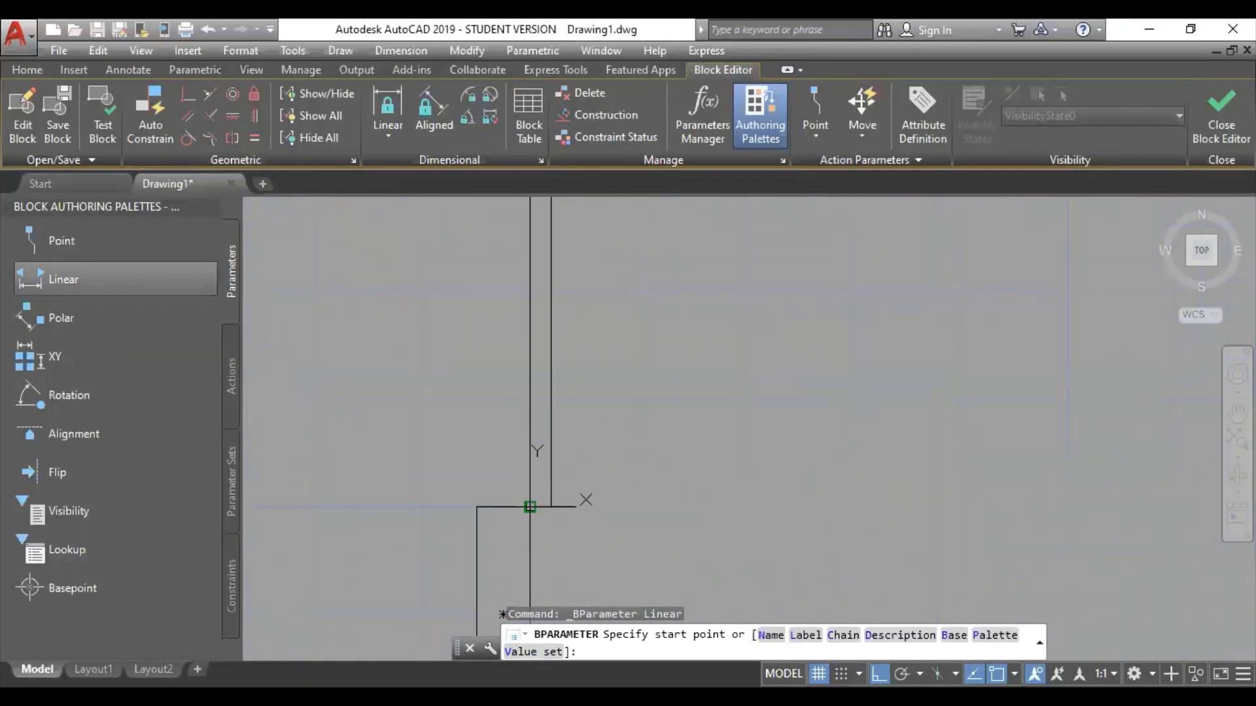
click(530, 507)
middle_drag(807, 504, 576, 483)
click(1085, 501)
middle_drag(701, 573, 724, 429)
scroll(710, 419, down, 3)
click(654, 454)
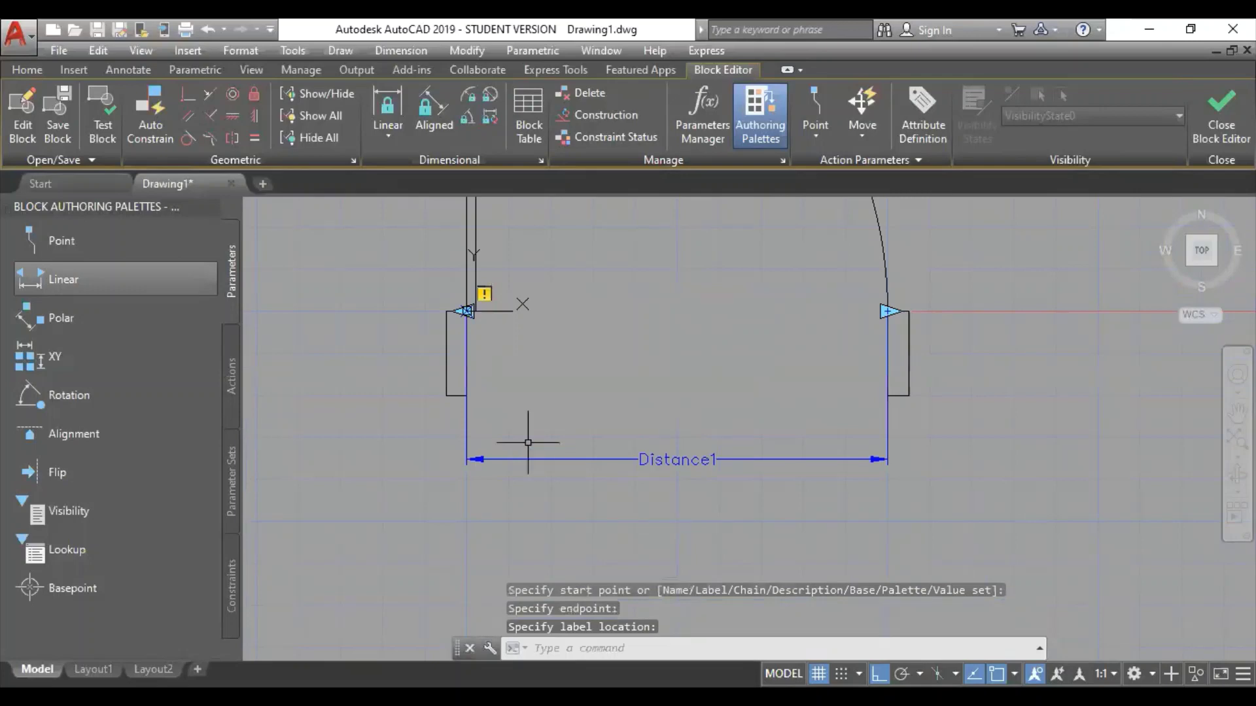
middle_drag(516, 434, 546, 537)
scroll(618, 410, down, 2)
middle_drag(603, 393, 627, 506)
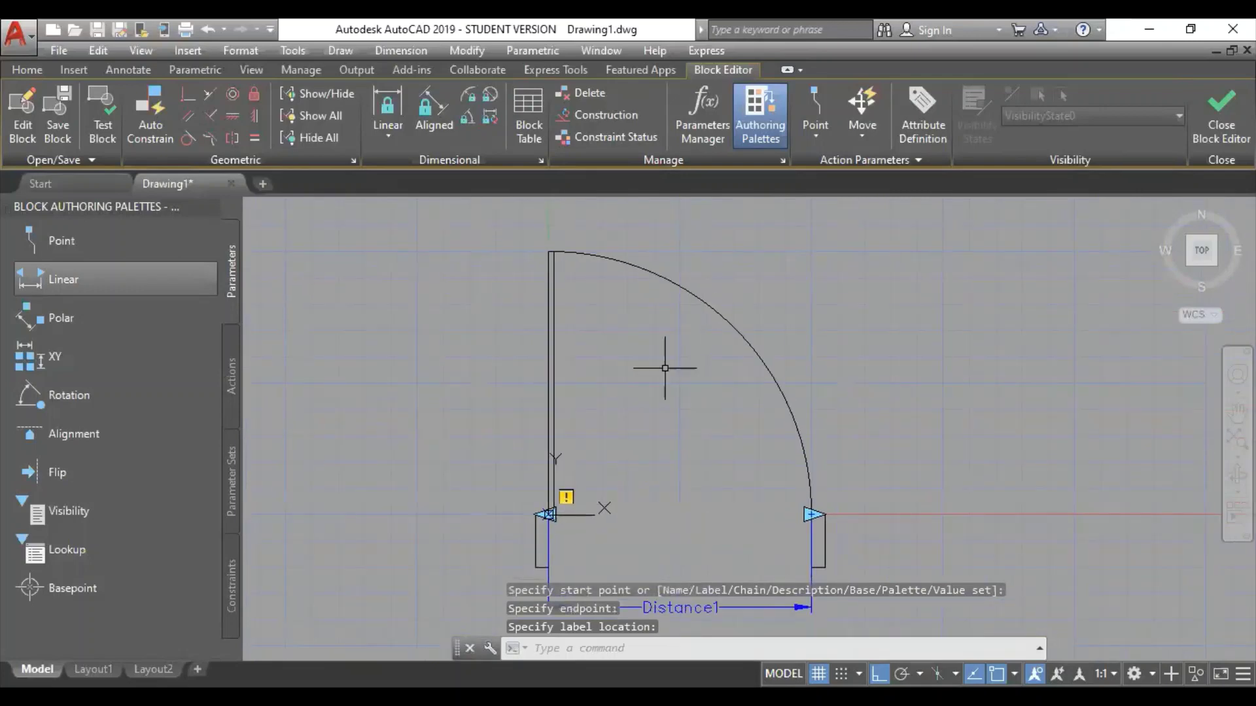
click(702, 315)
scroll(541, 246, up, 6)
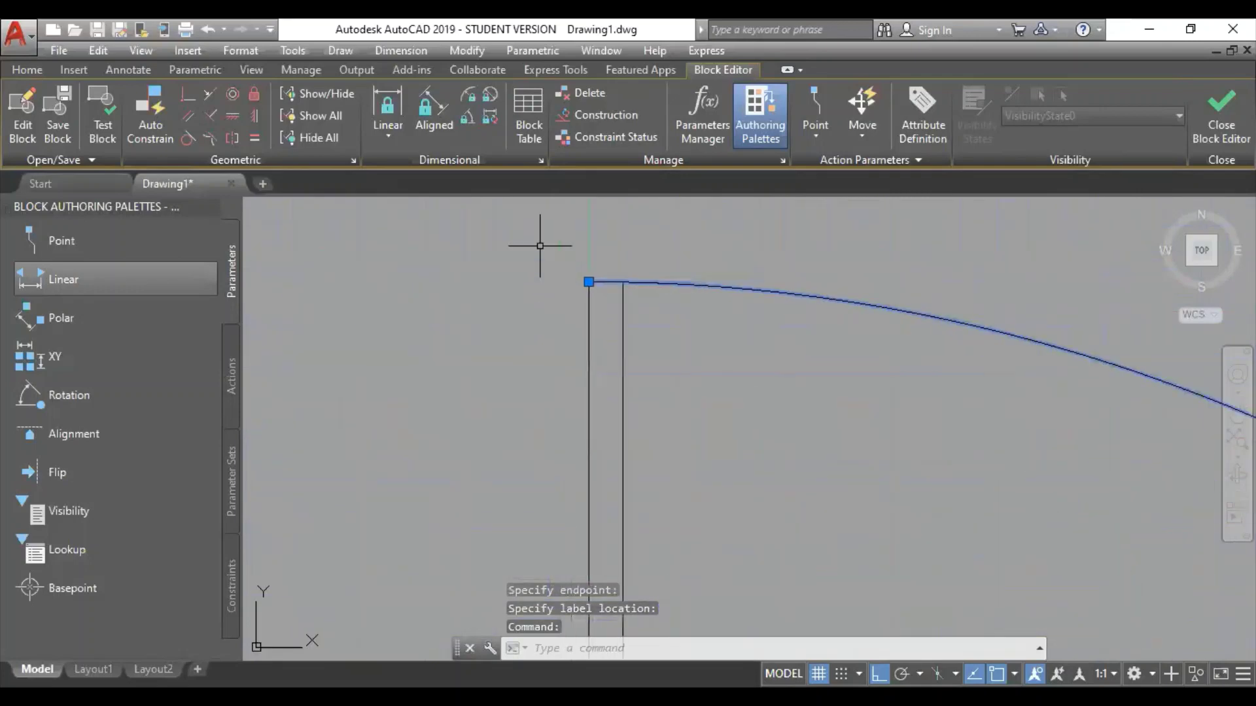
scroll(745, 408, down, 5)
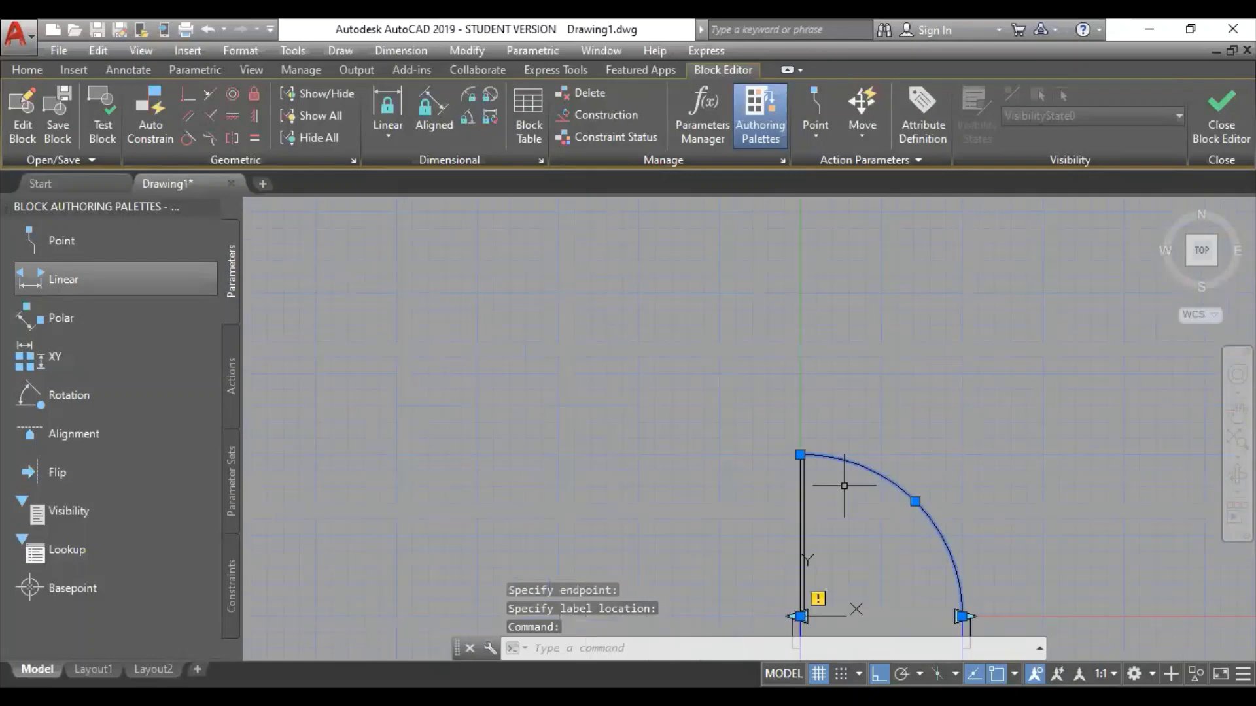
middle_drag(833, 493, 592, 374)
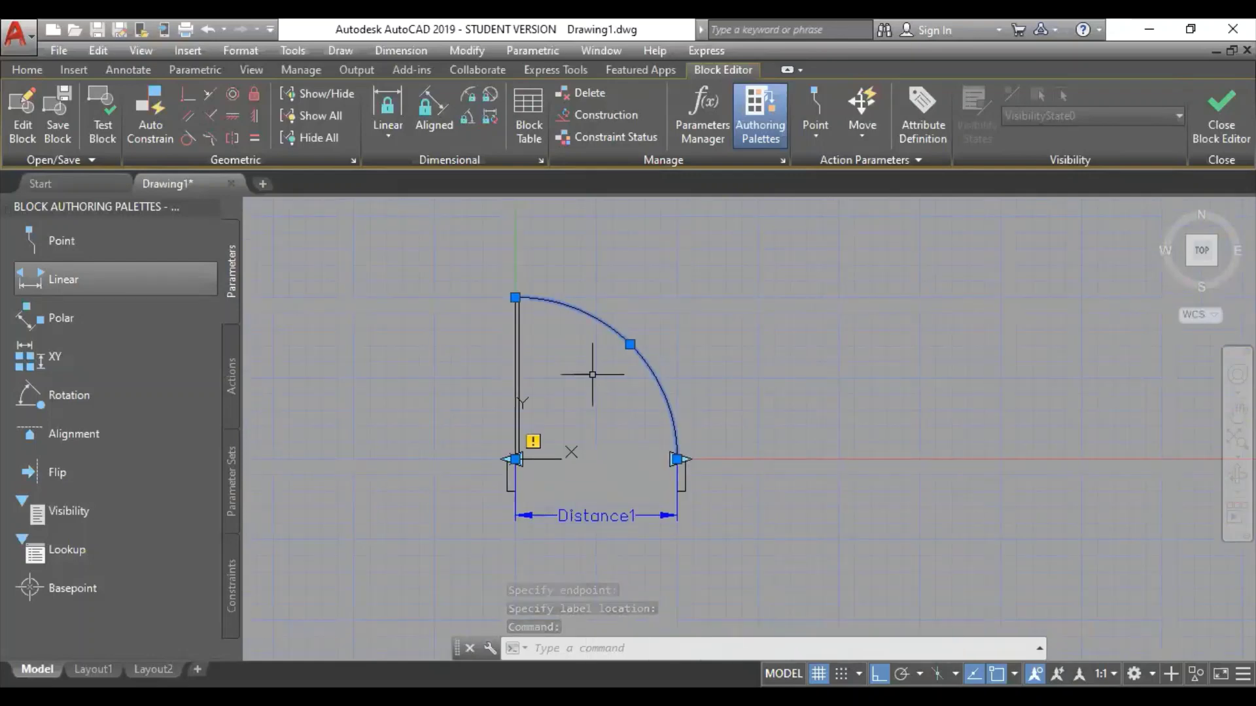
key(Escape)
middle_drag(620, 426, 638, 410)
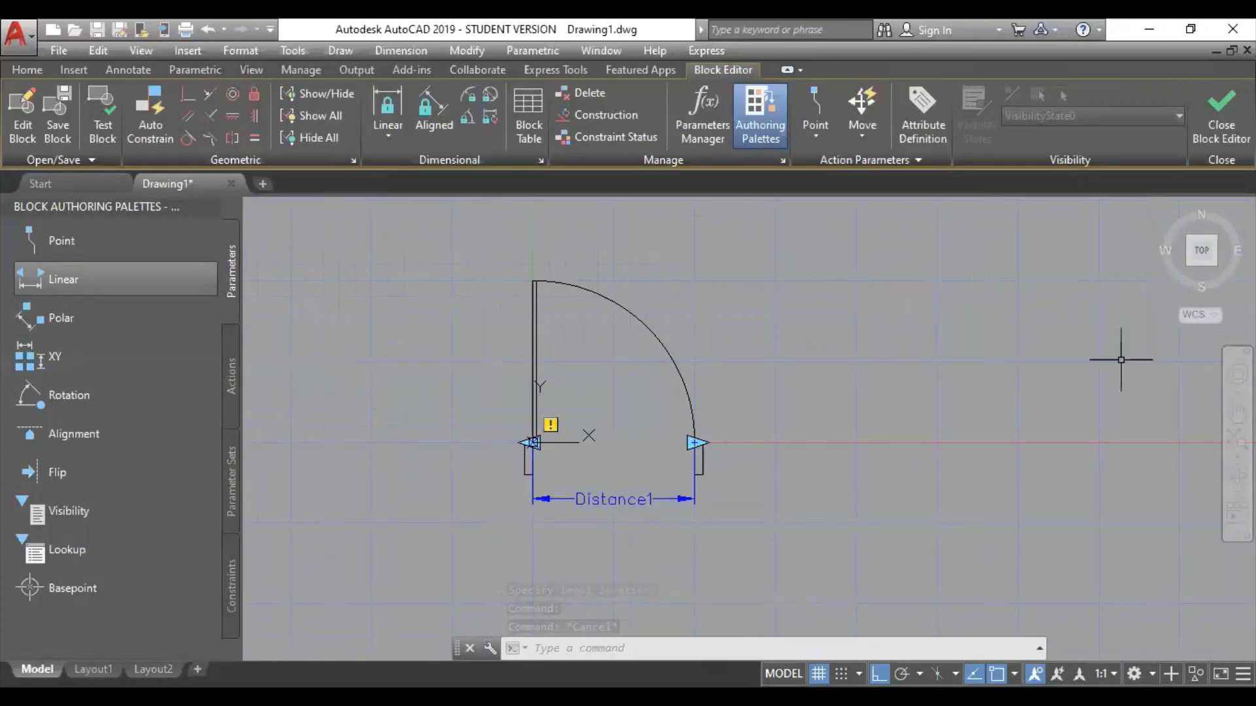
Set the number of grips to 1 in the properties of the door opening's linear parameter.
click(616, 500)
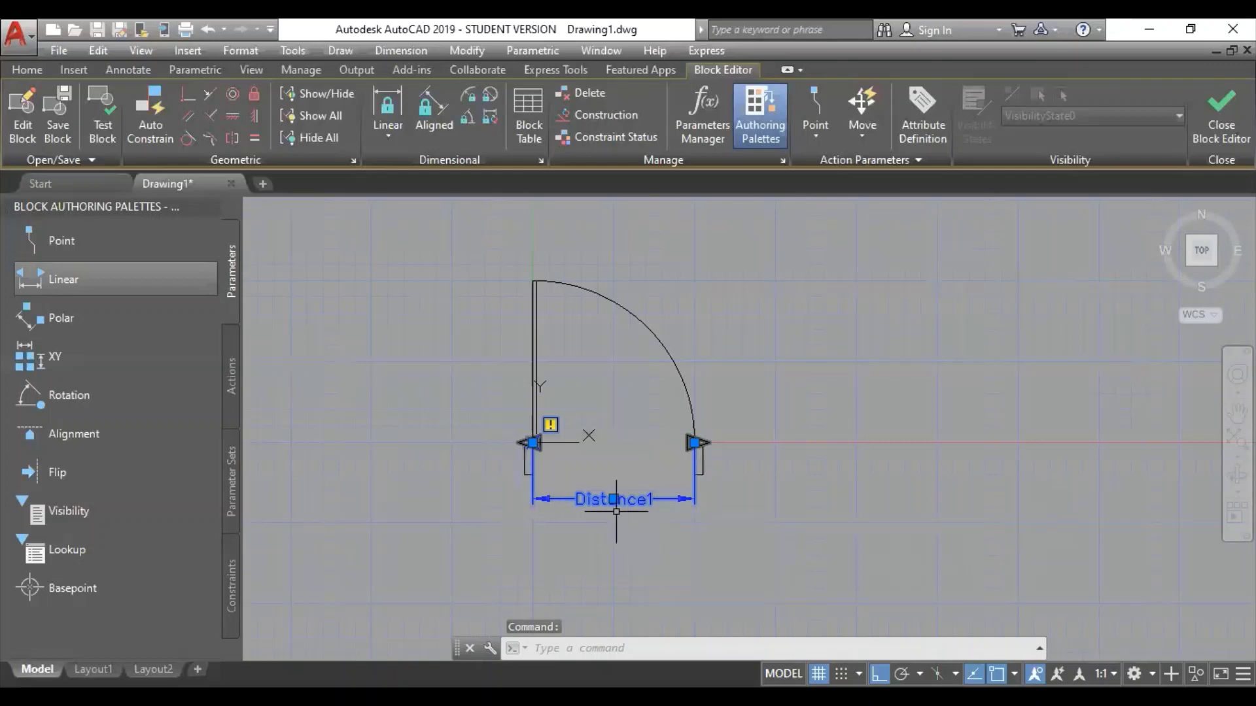
right_click(643, 518)
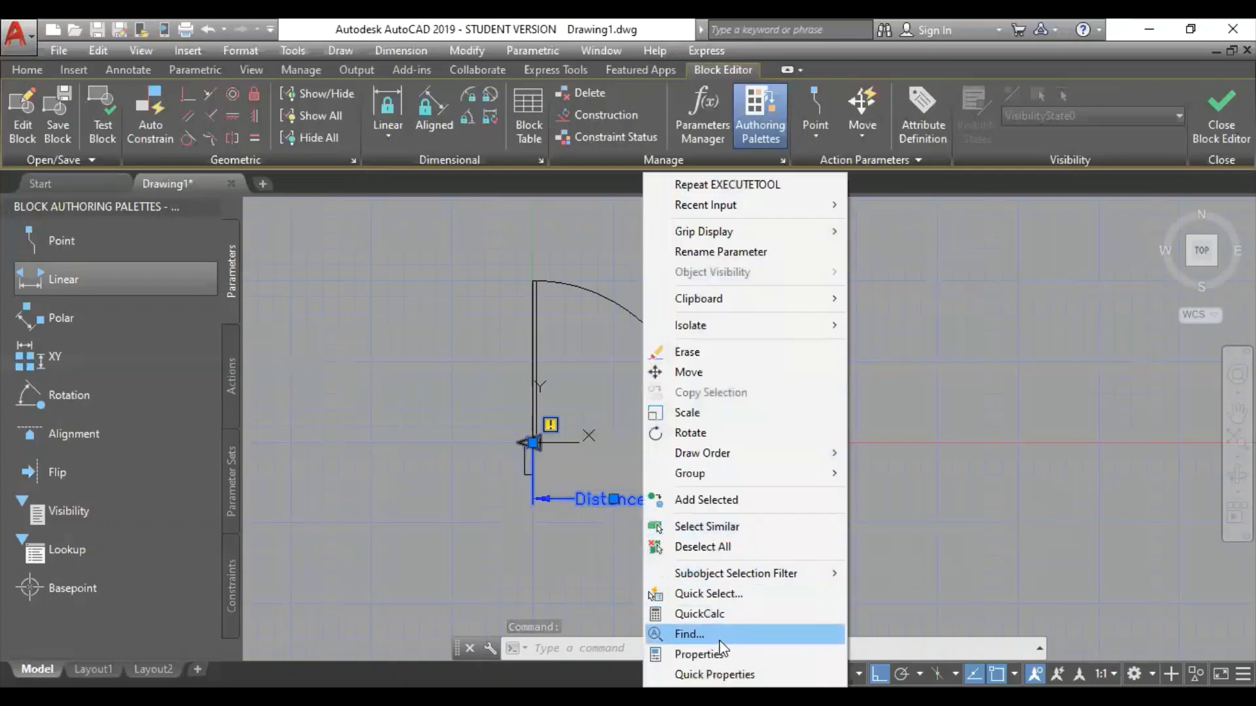
click(726, 652)
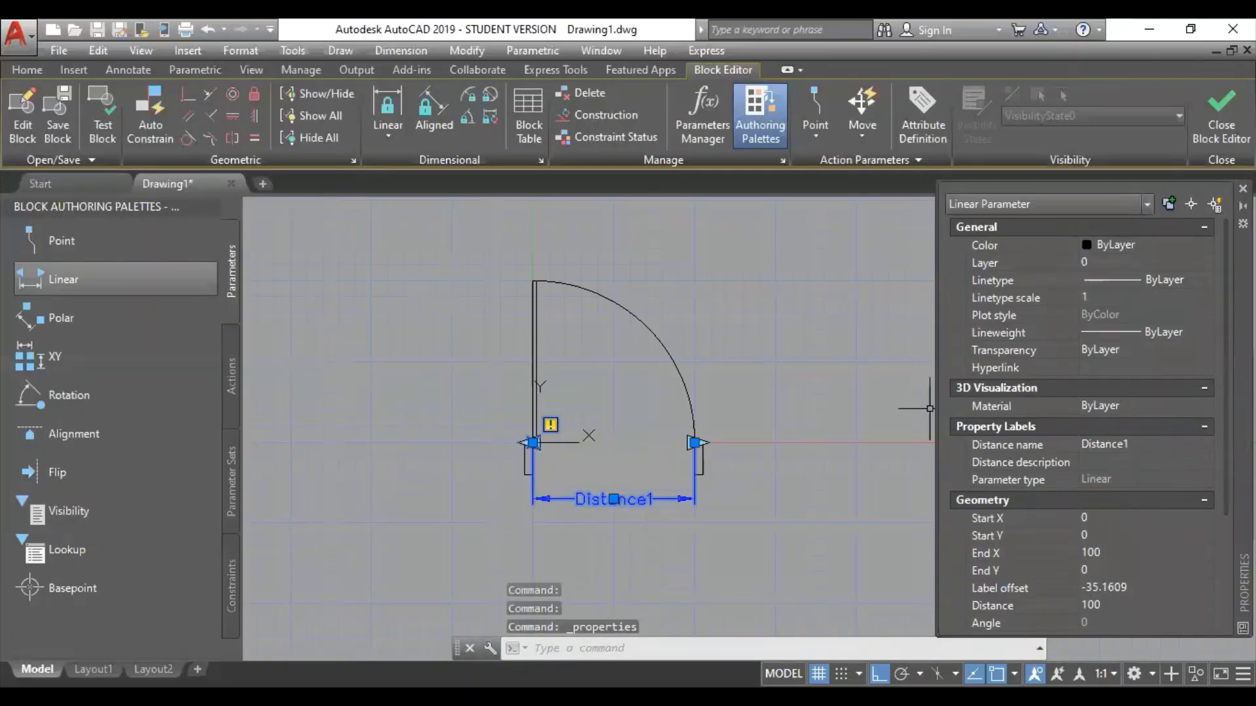
drag(1006, 417, 1081, 417)
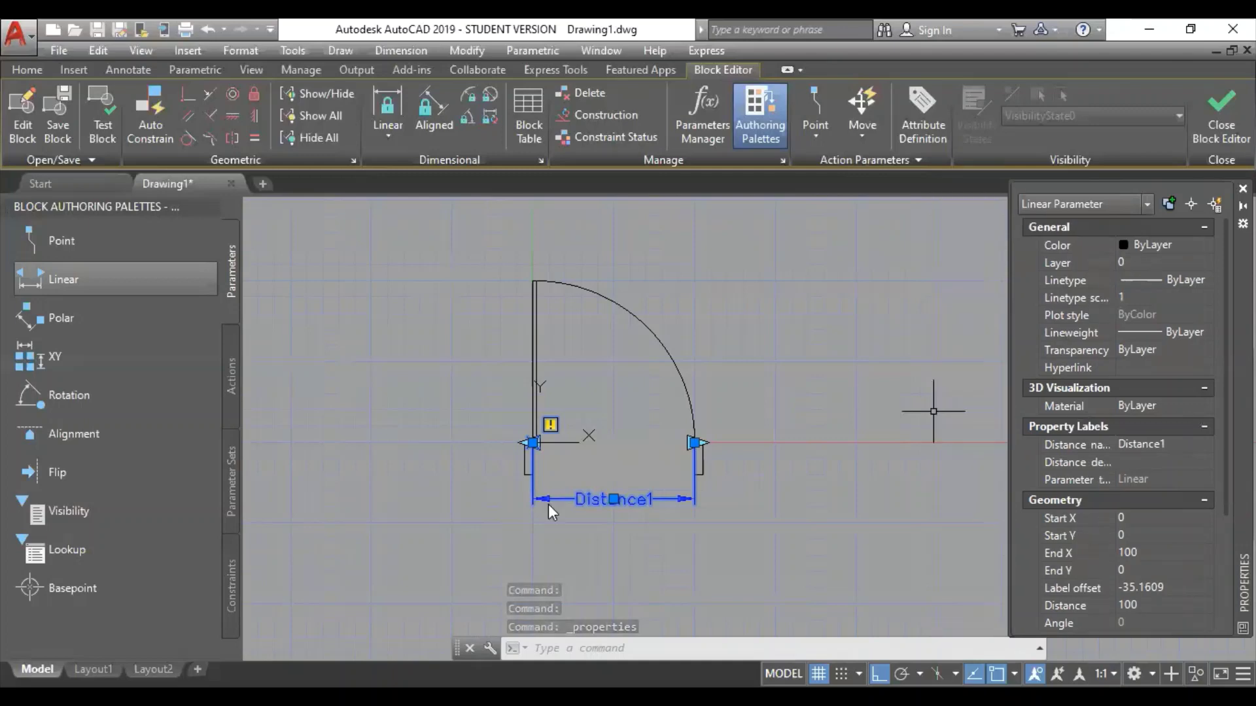
scroll(555, 499, up, 4)
middle_drag(639, 429, 541, 526)
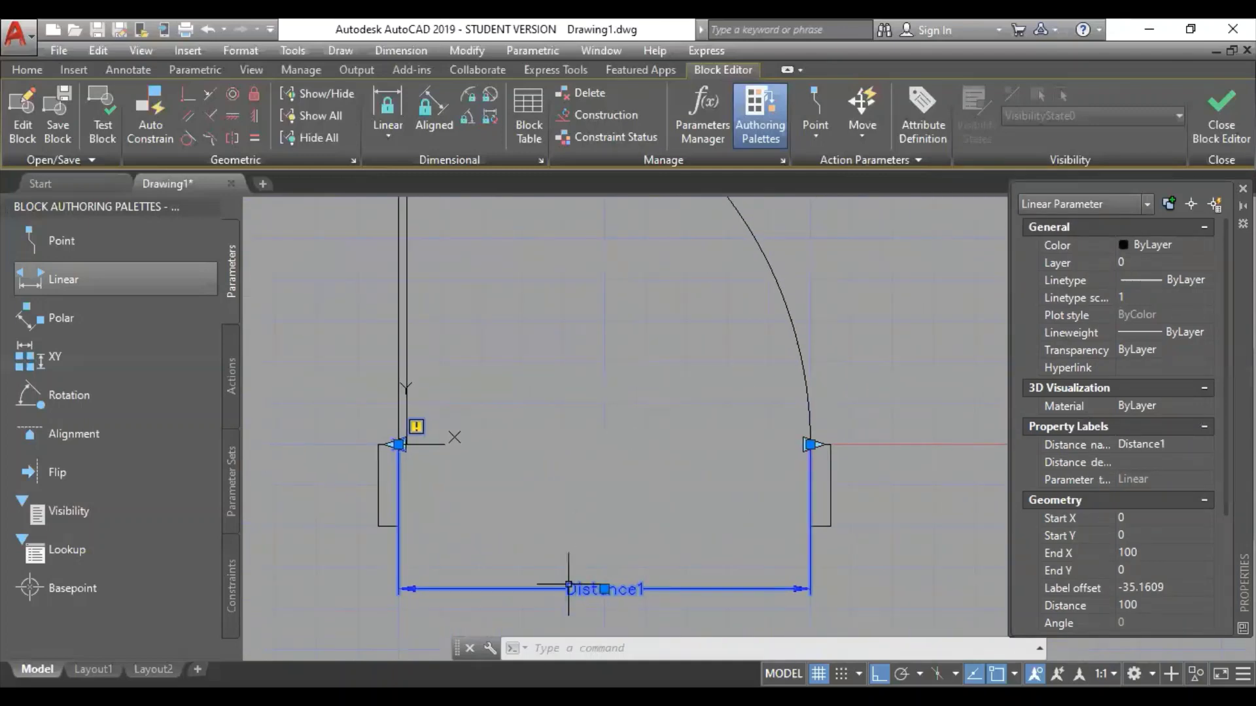
scroll(639, 550, down, 2)
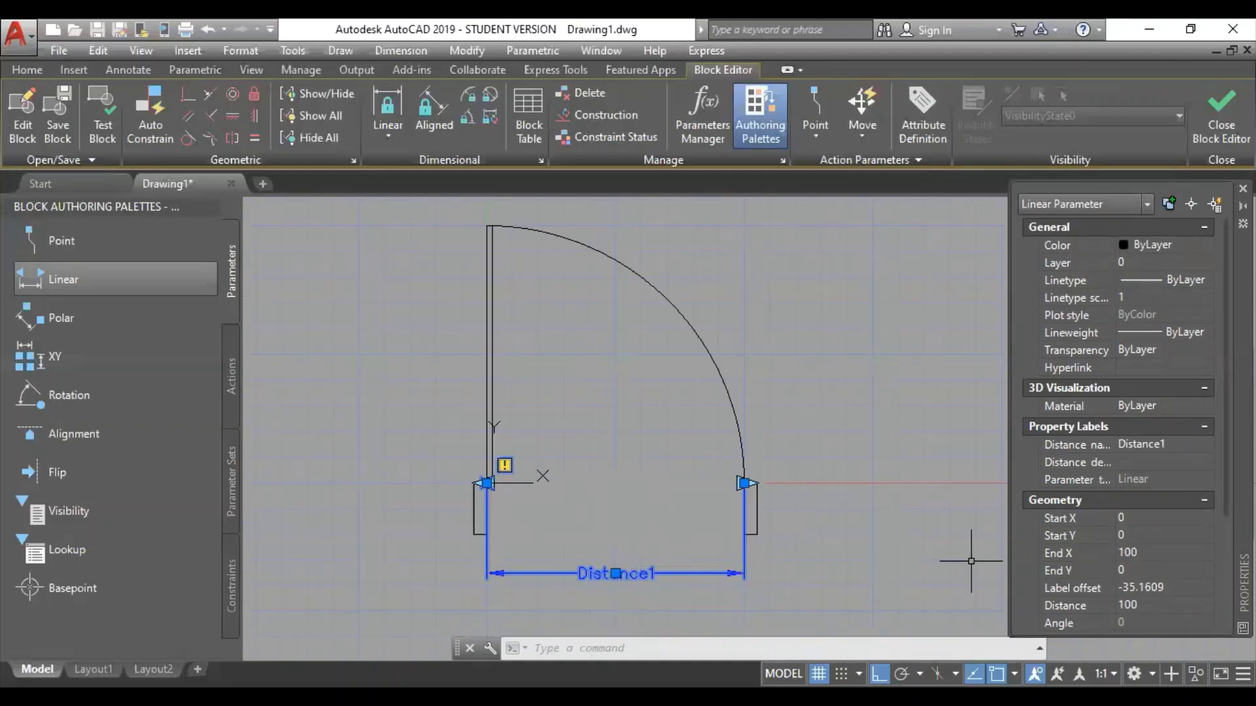
scroll(1119, 418, down, 5)
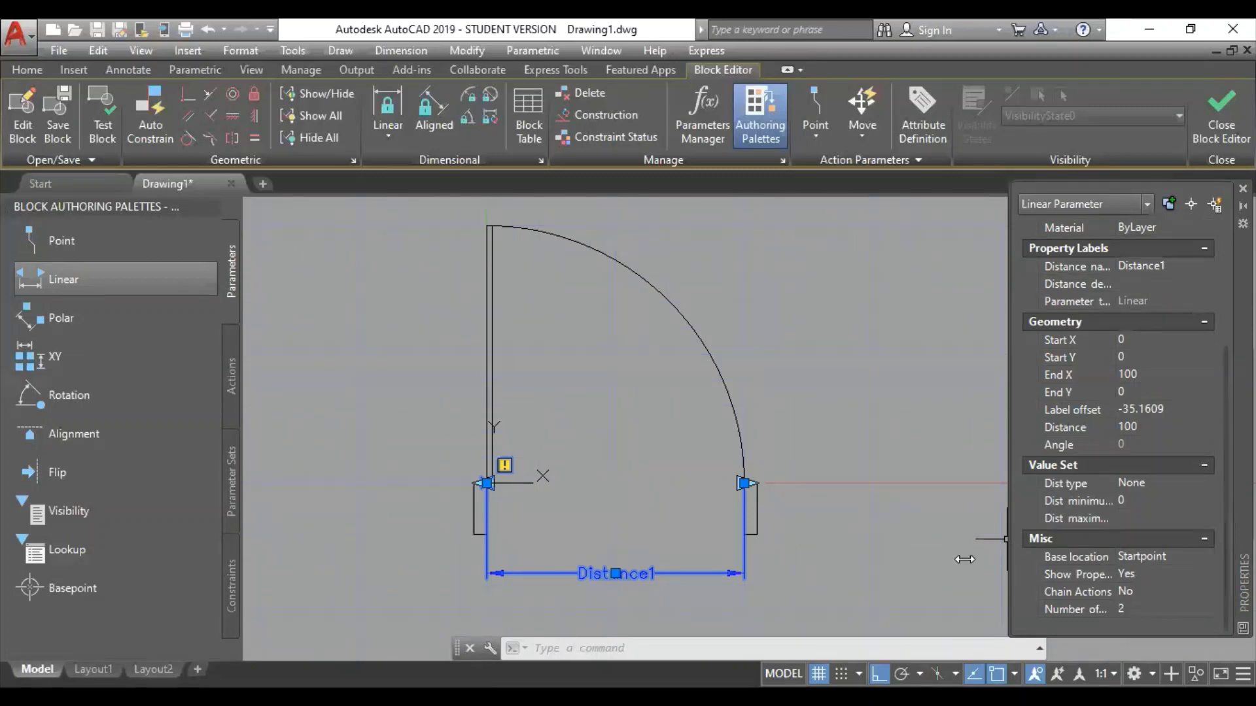
drag(1011, 559, 968, 559)
click(1123, 611)
click(1138, 609)
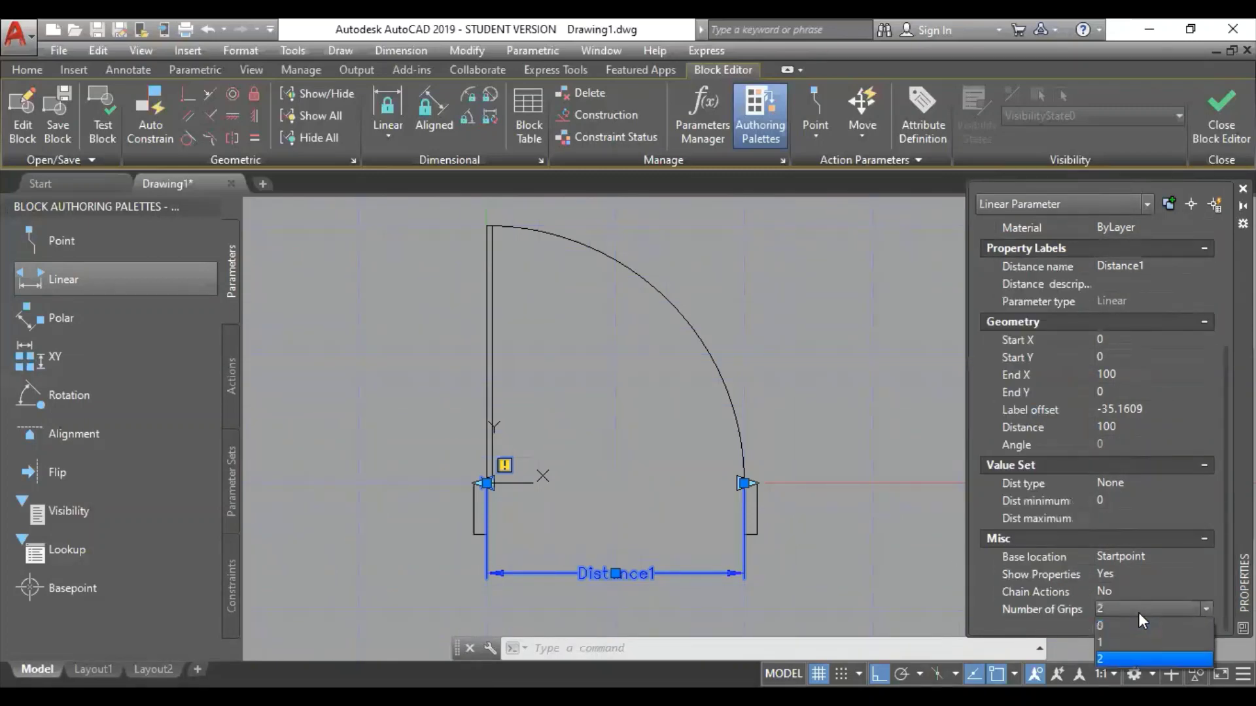
click(1121, 641)
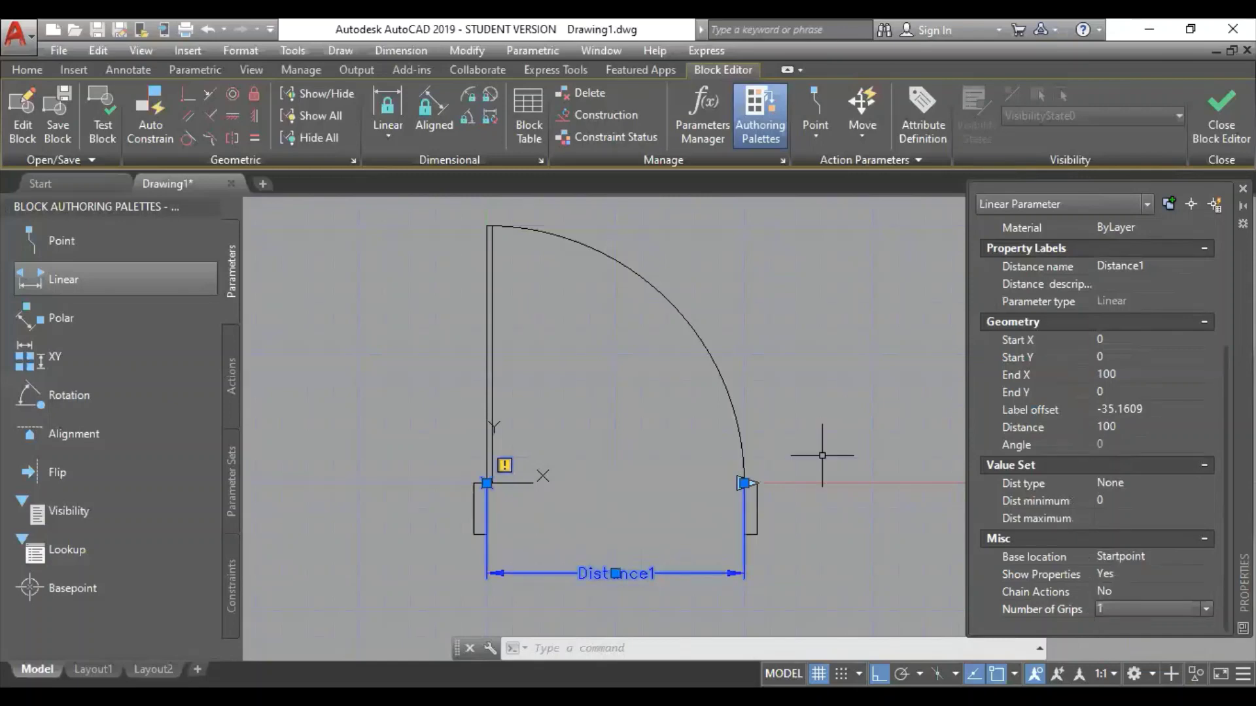
key(Escape)
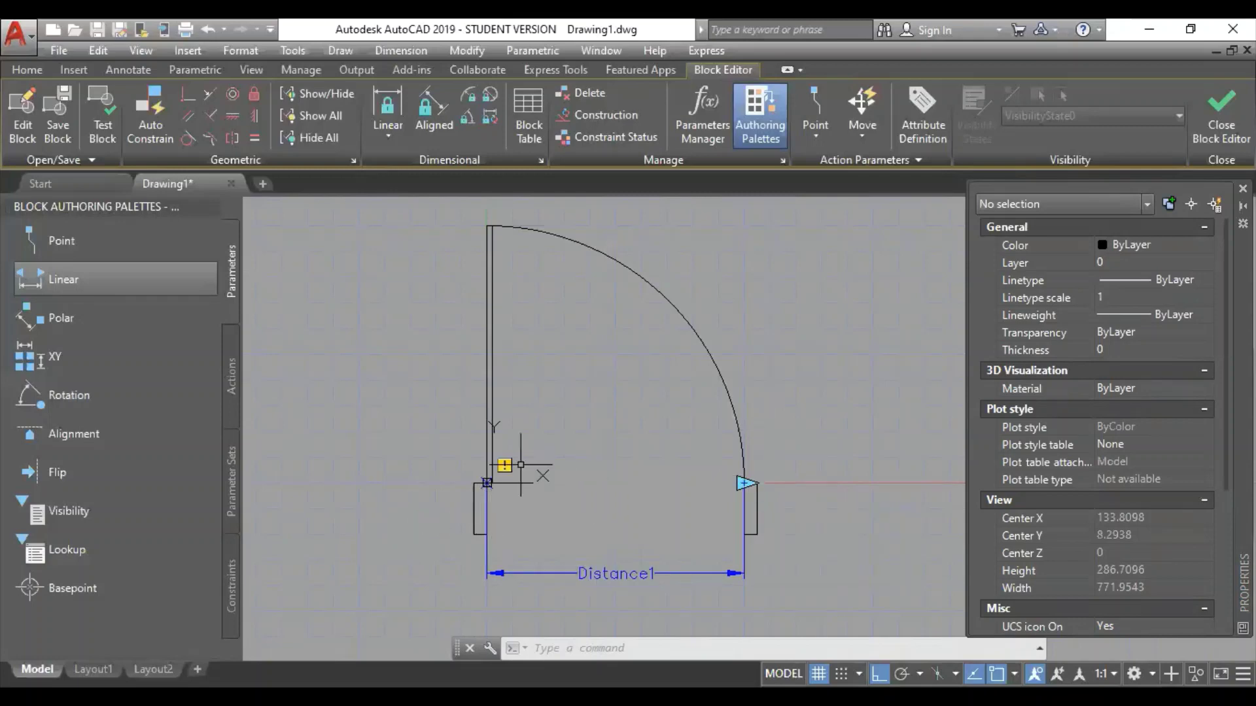
scroll(562, 392, down, 2)
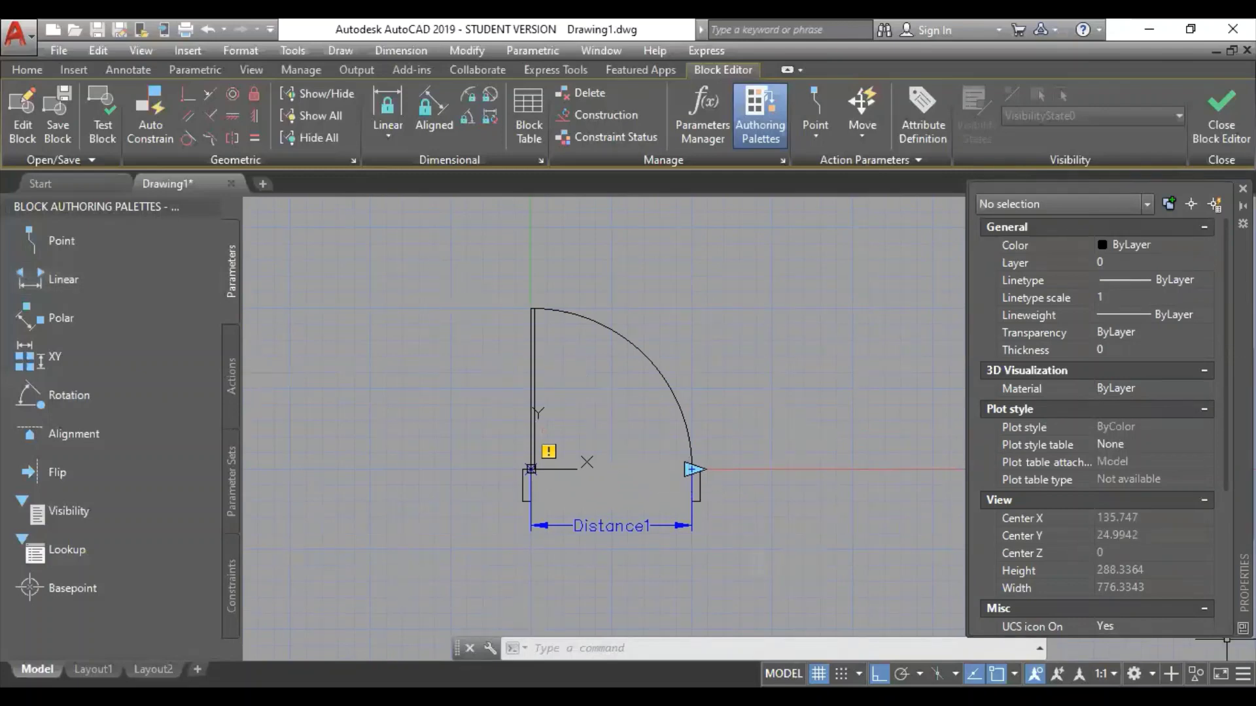
scroll(634, 414, up, 2)
mouse_move(634, 415)
middle_down()
mouse_move(614, 442)
mouse_move(610, 411)
middle_up()
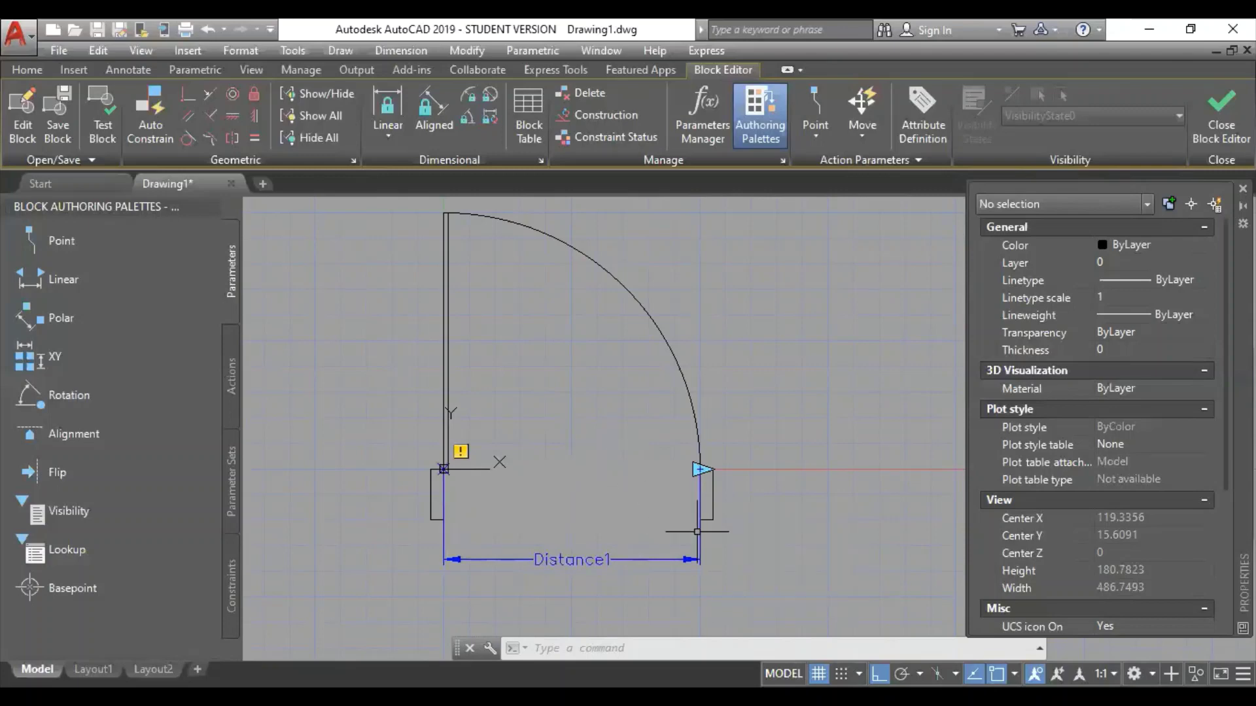
scroll(701, 507, up, 2)
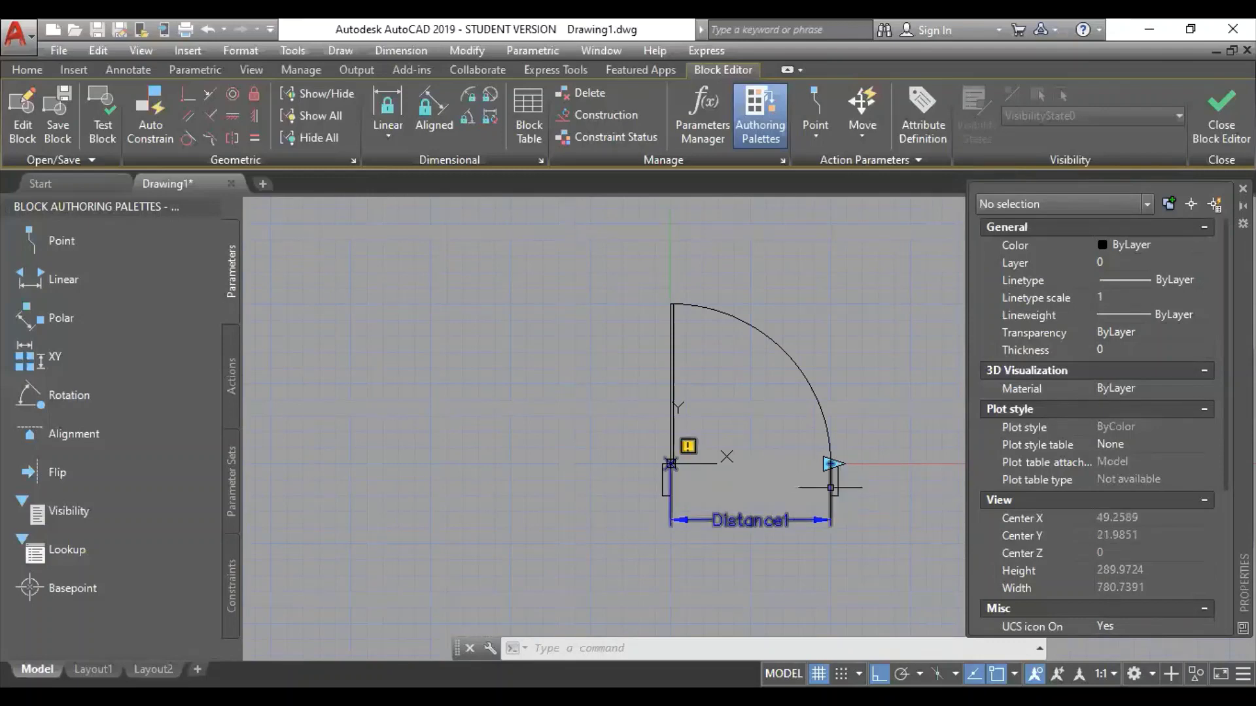
click(836, 487)
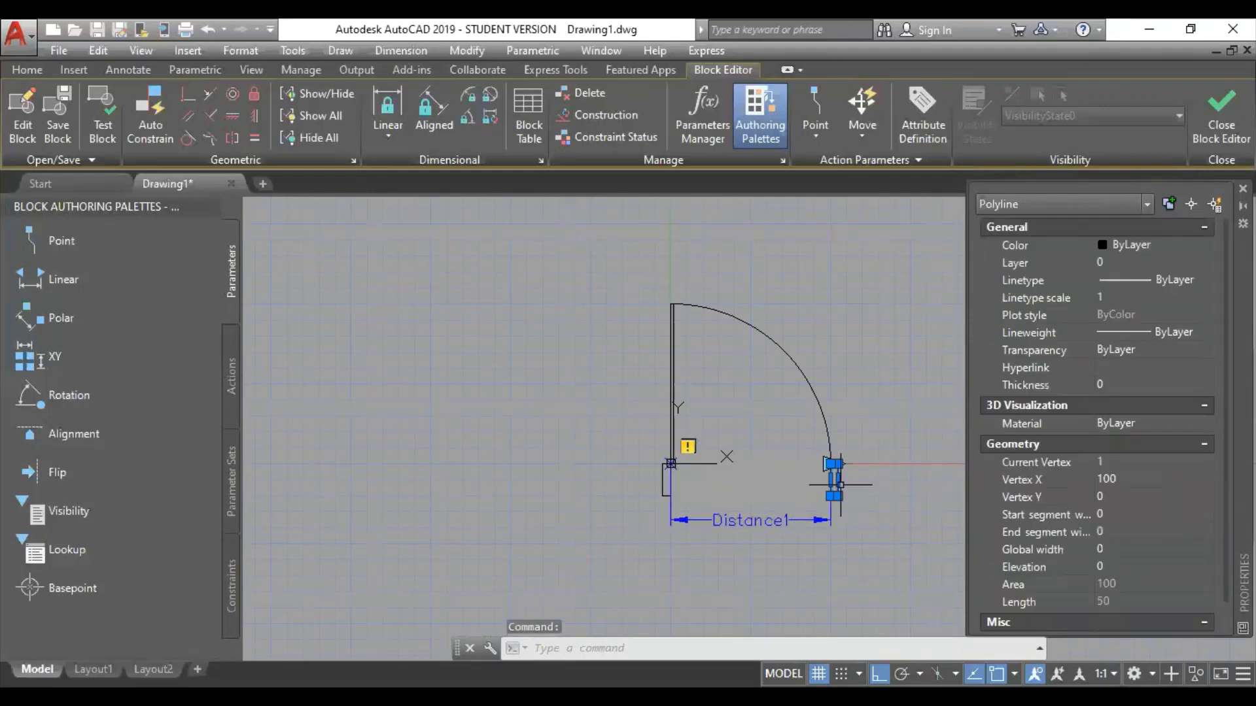
key(Escape)
key(Escape)
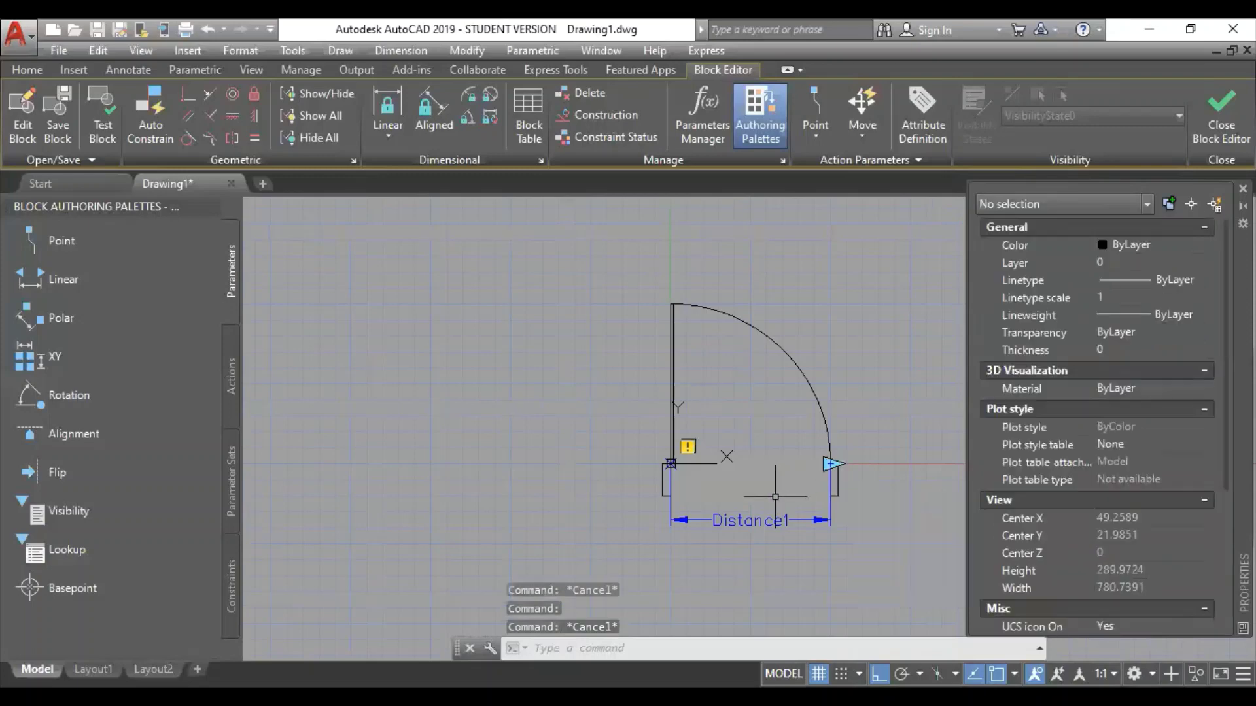
Select the wipeout spanning the door opening and both jambs to examine its extent.
click(789, 458)
scroll(821, 461, up, 2)
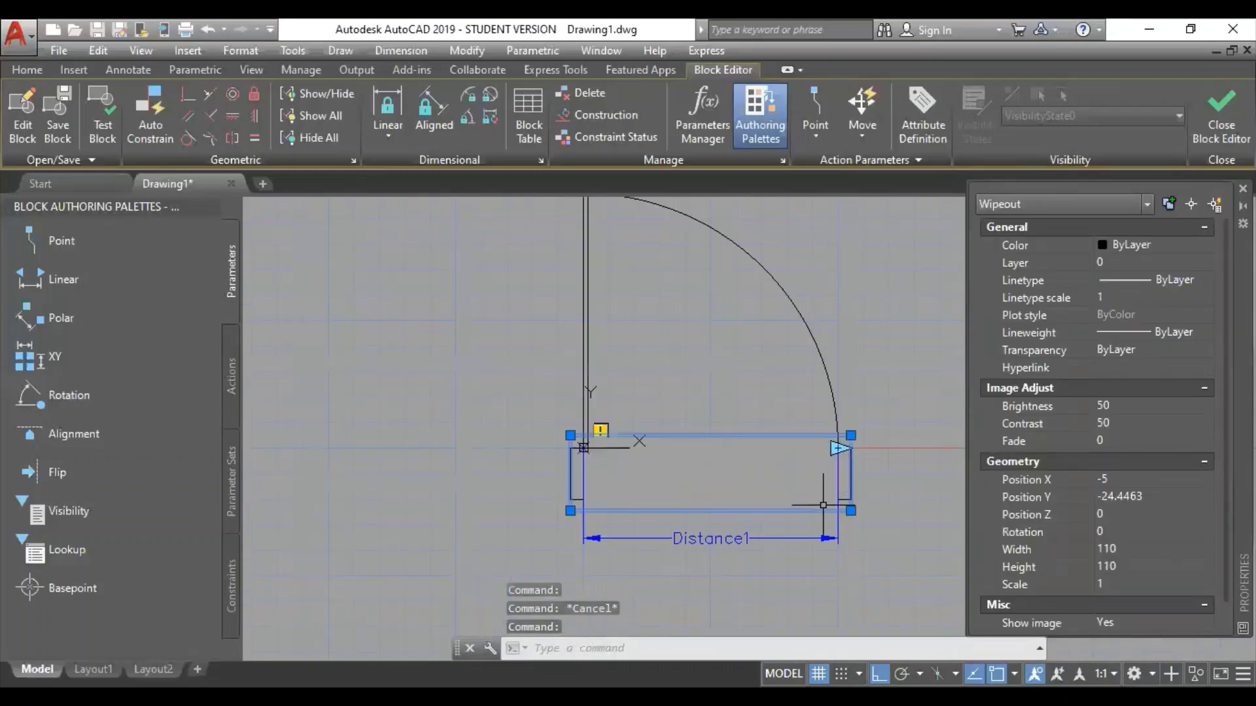
middle_drag(733, 525, 729, 536)
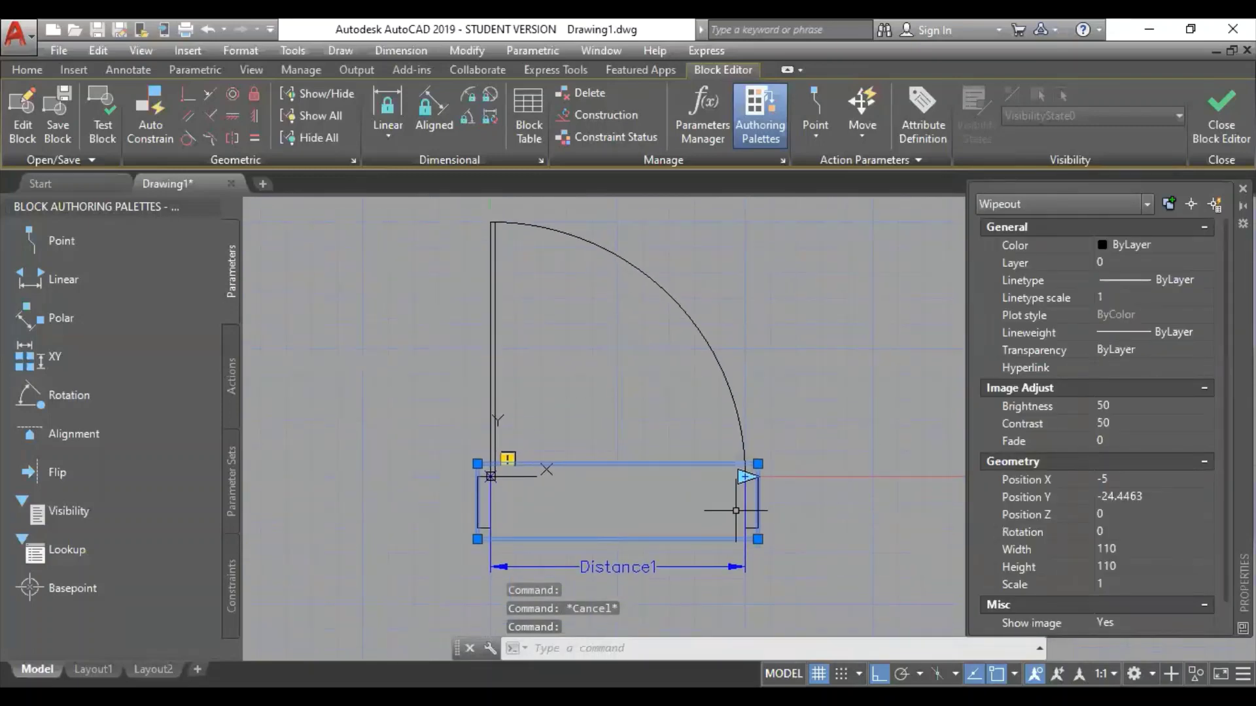
Deselect the wipeout, bring up the block authoring actions and start a Stretch action.
key(Escape)
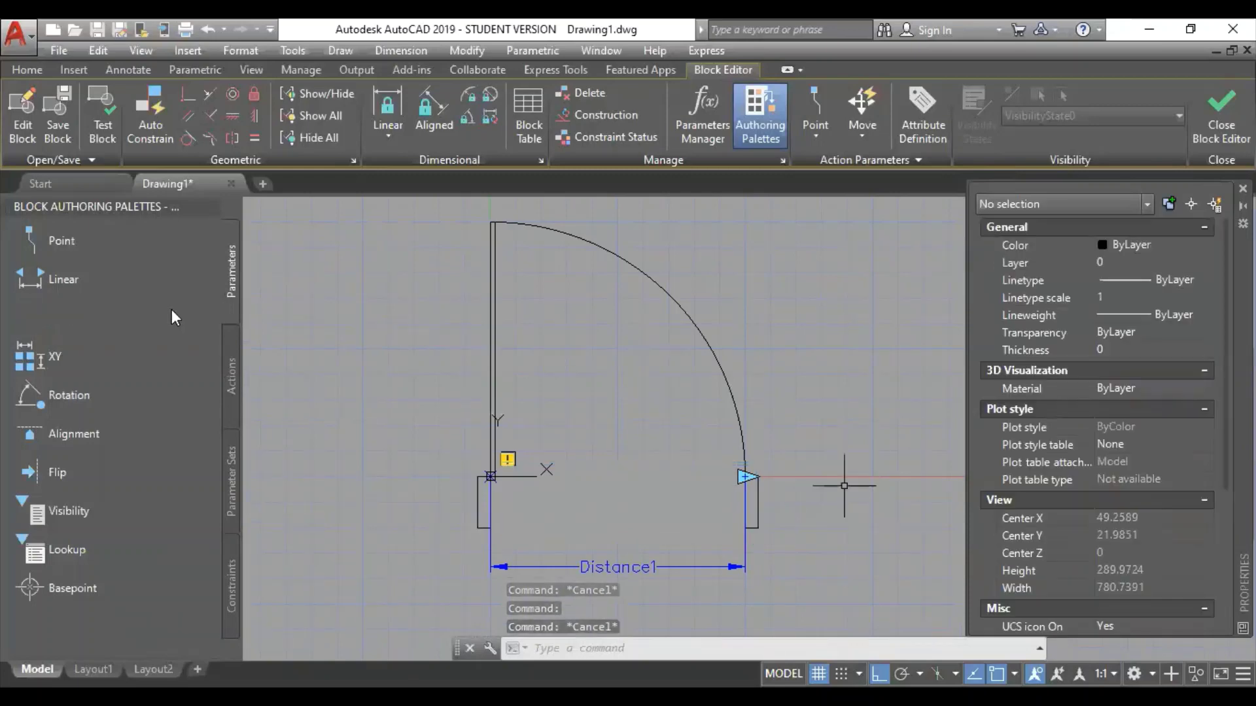
click(230, 370)
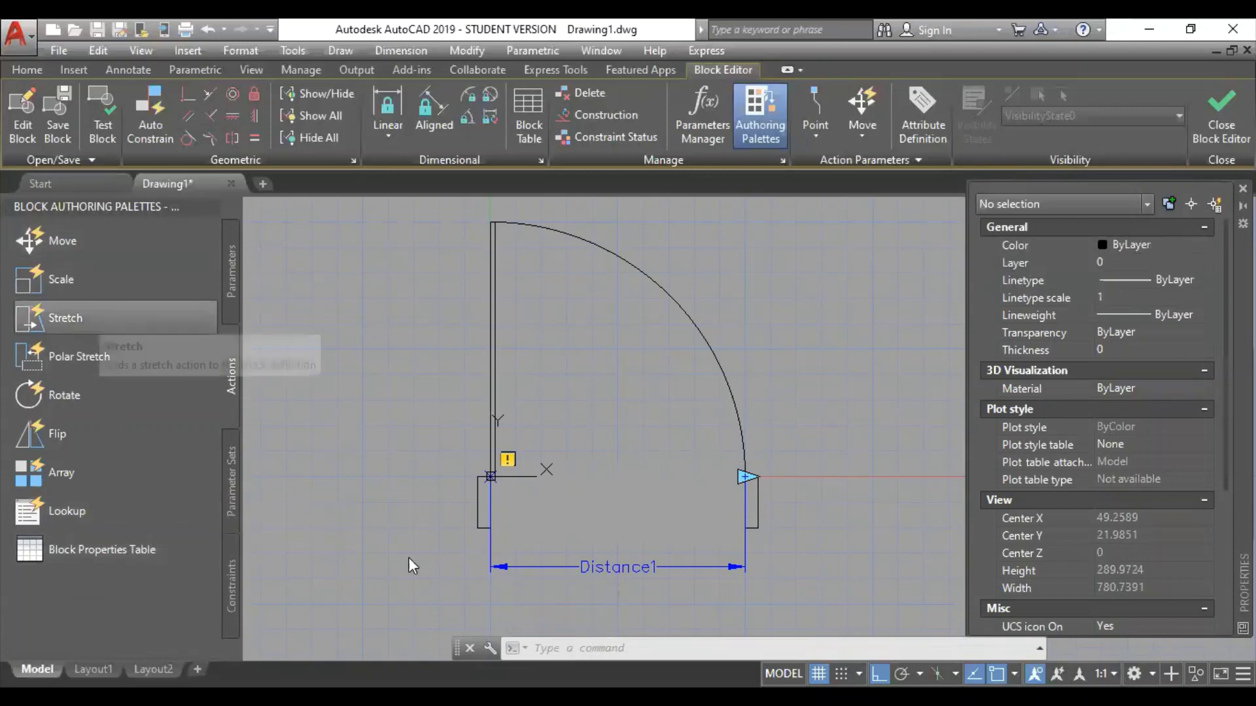
click(72, 434)
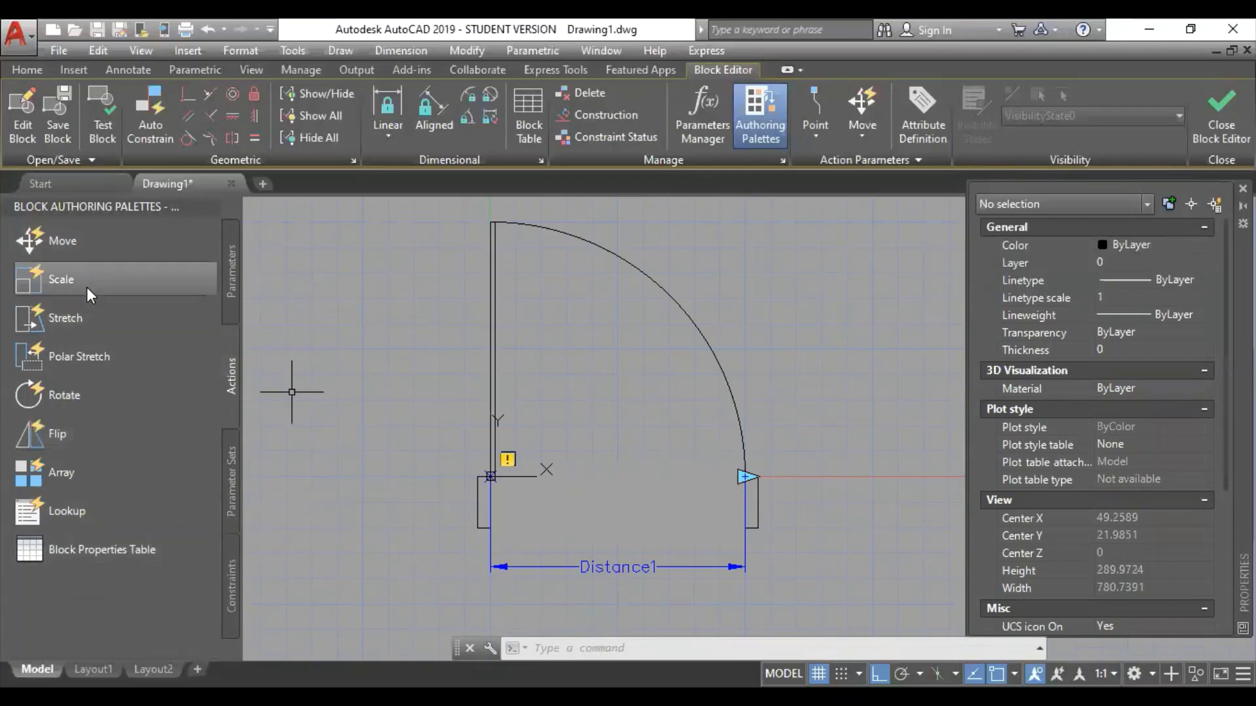
click(88, 316)
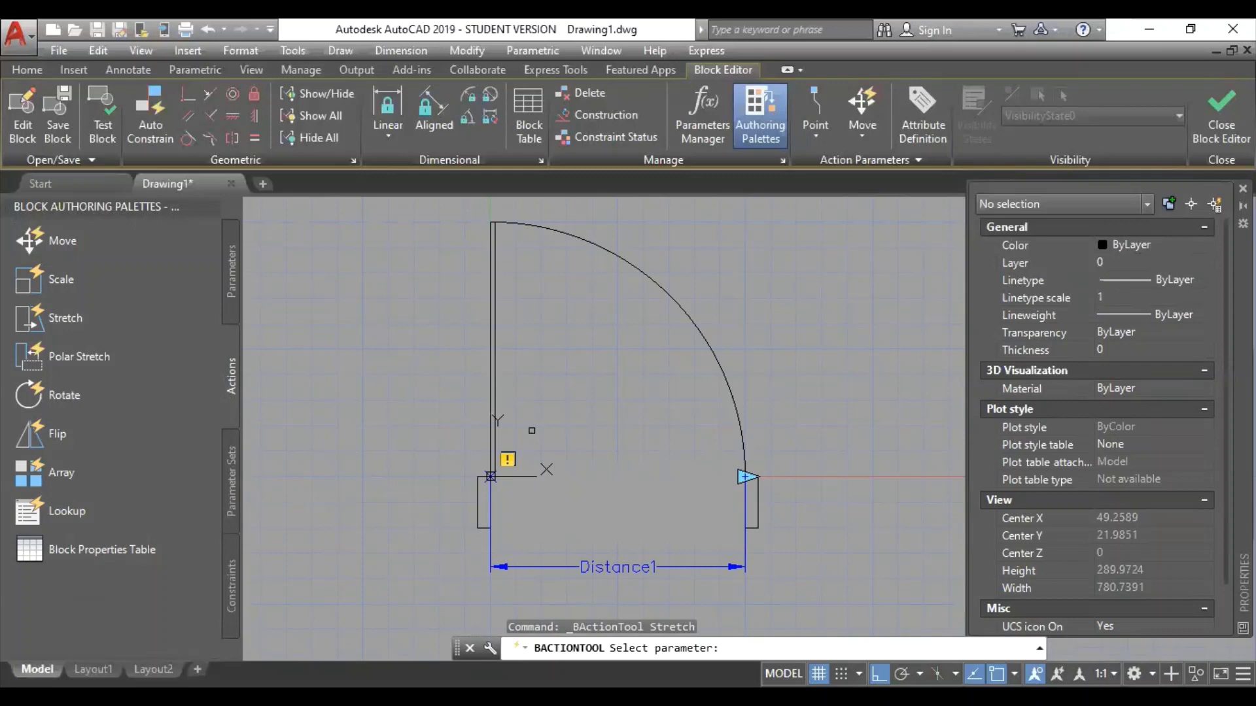
Draw a trial rectangle in the empty space to the right of the door swing.
click(25, 72)
click(175, 95)
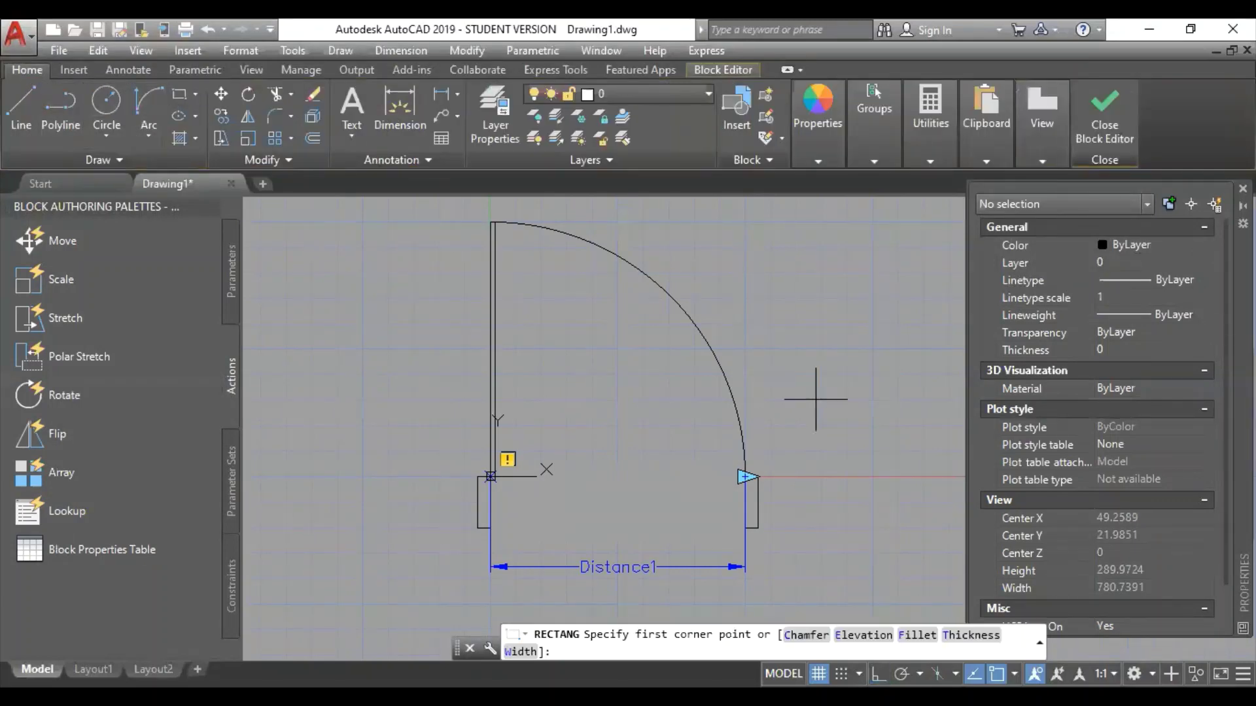
middle_drag(808, 370, 650, 412)
click(658, 307)
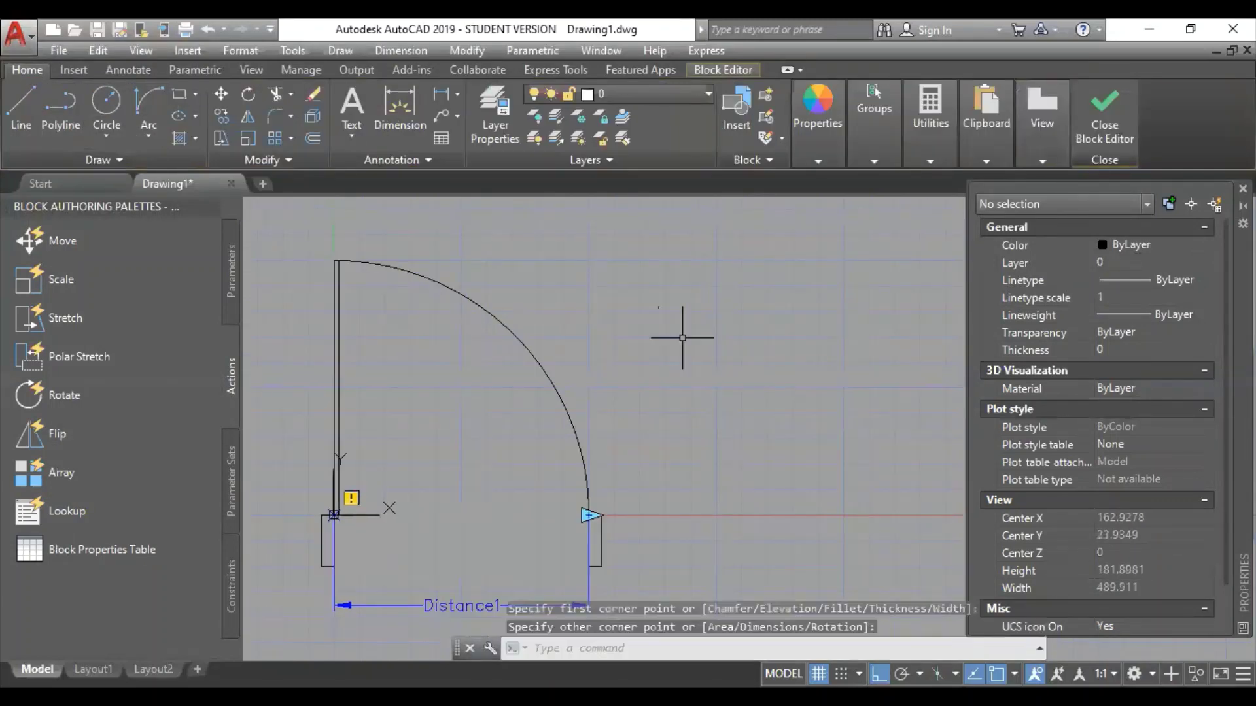
click(176, 95)
click(662, 345)
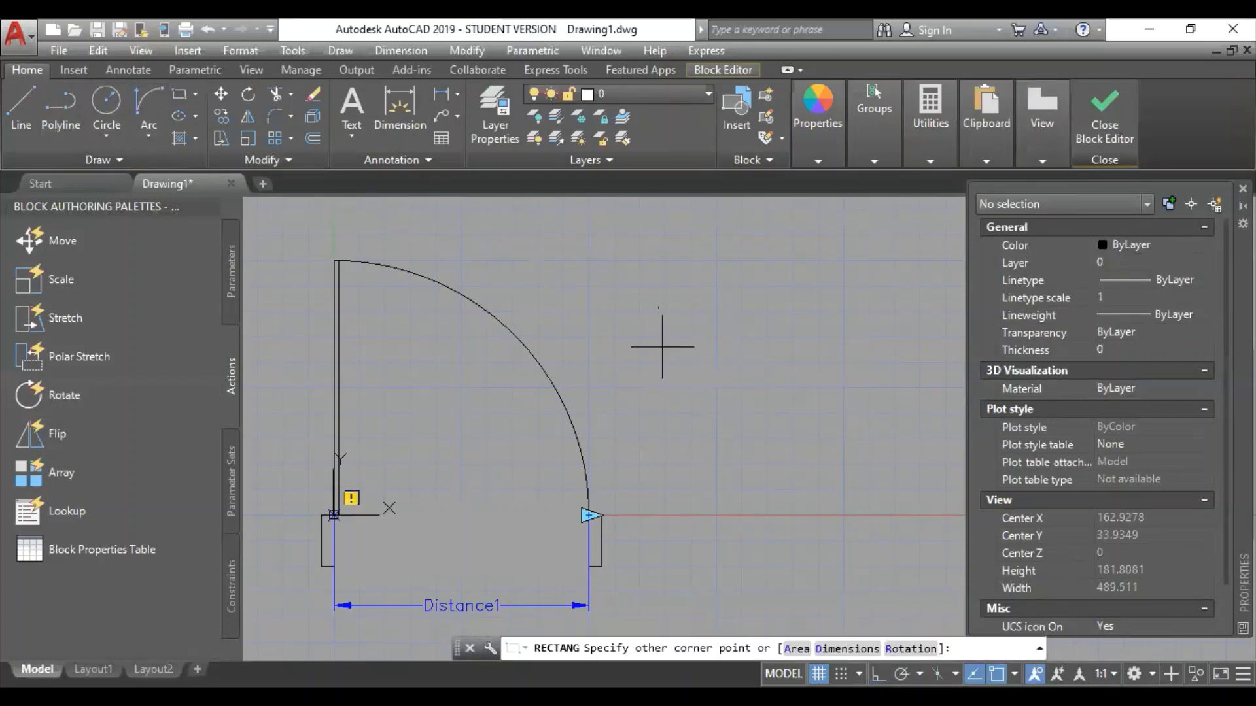
click(827, 435)
scroll(673, 328, up, 2)
scroll(659, 303, up, 2)
scroll(713, 342, down, 2)
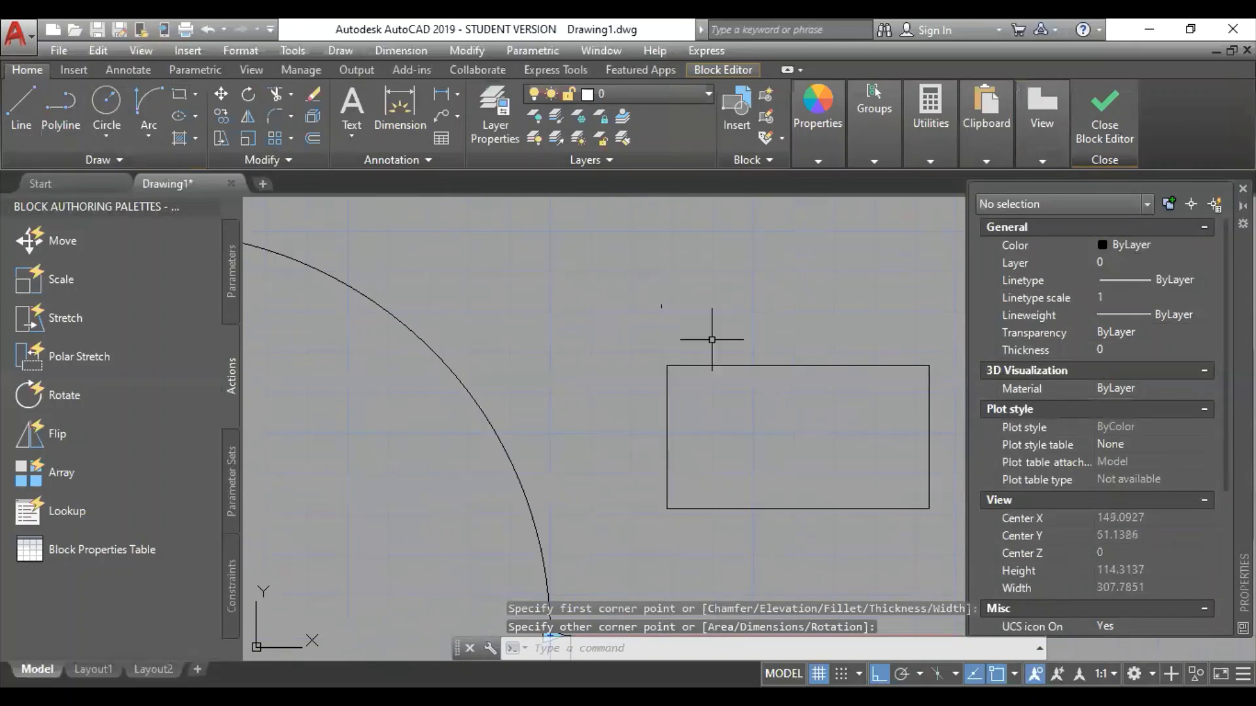
Erase the tiny stray rectangle just above the trial rectangle's upper-left corner.
click(667, 314)
click(585, 259)
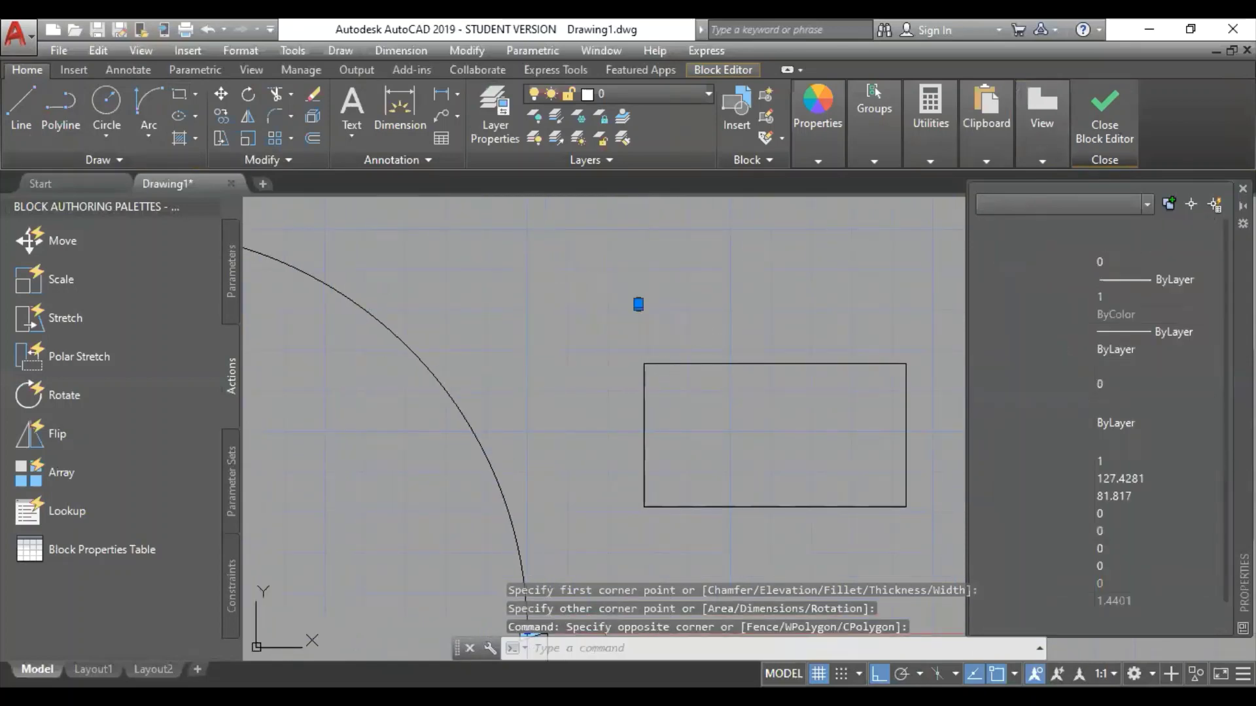
key(Delete)
scroll(877, 431, down, 2)
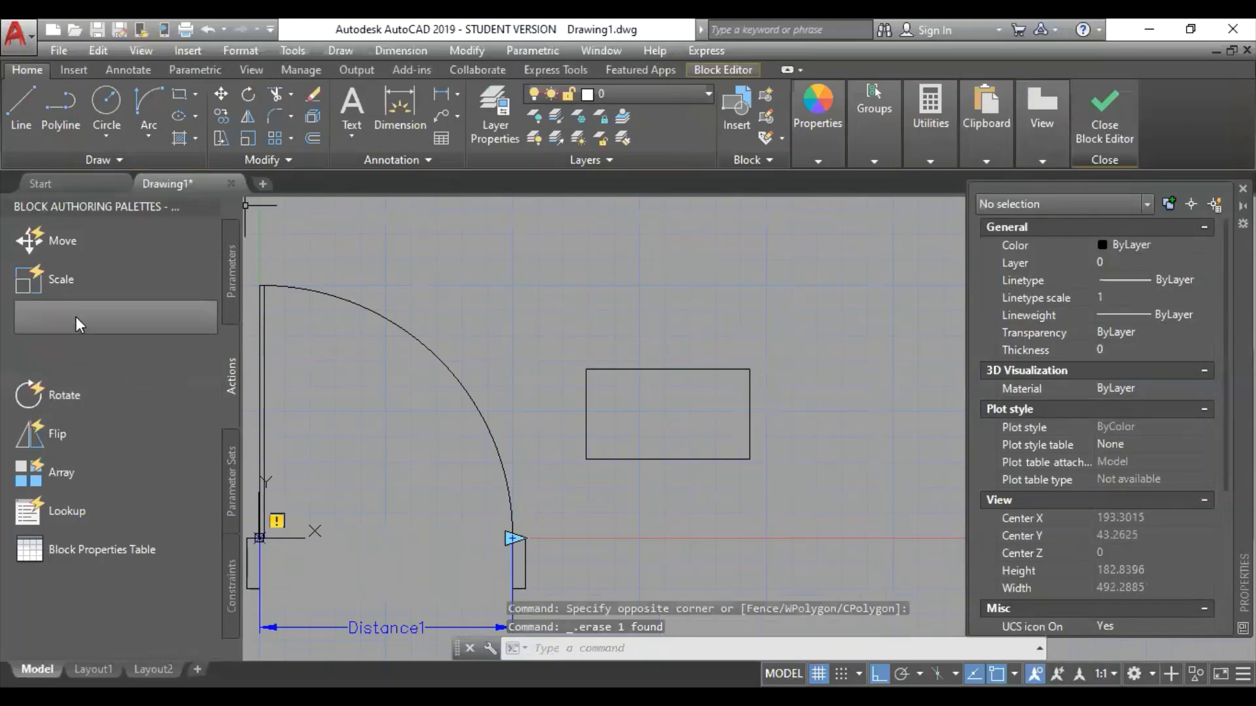
Stretch the trial rectangle horizontally to the right, crossing only its right end and using its lower-right corner as base point.
click(221, 139)
click(783, 496)
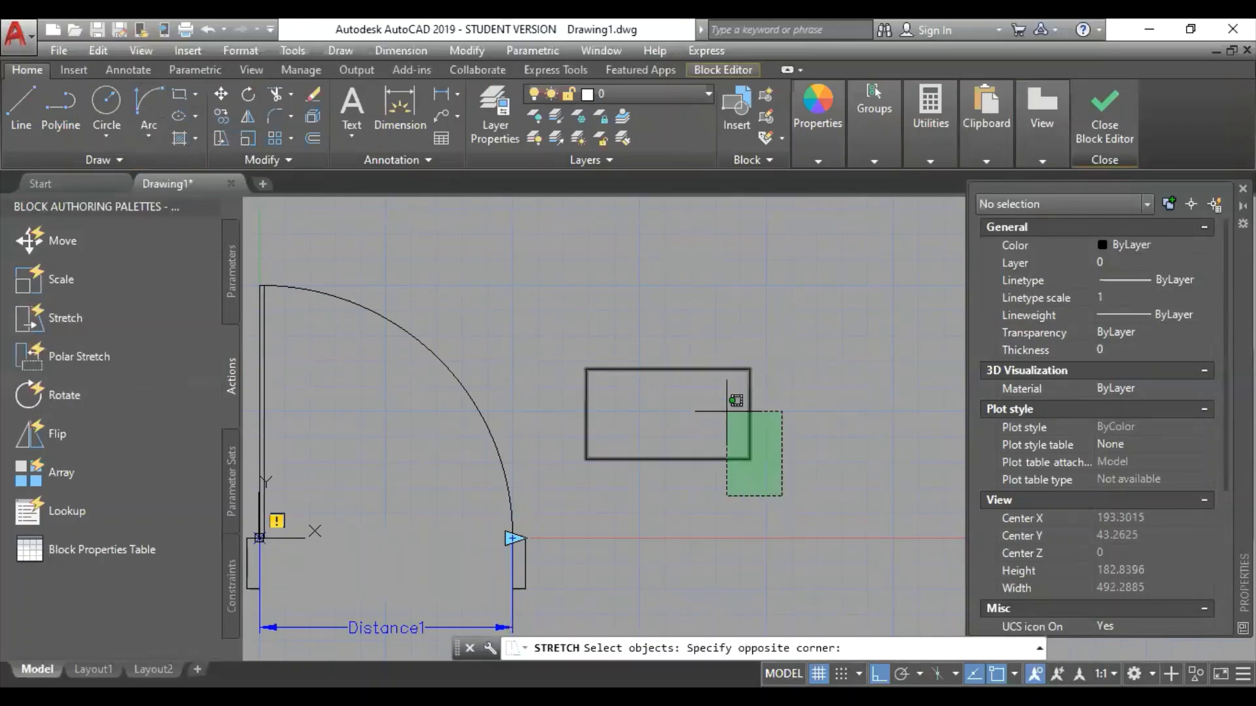
click(720, 353)
key(Return)
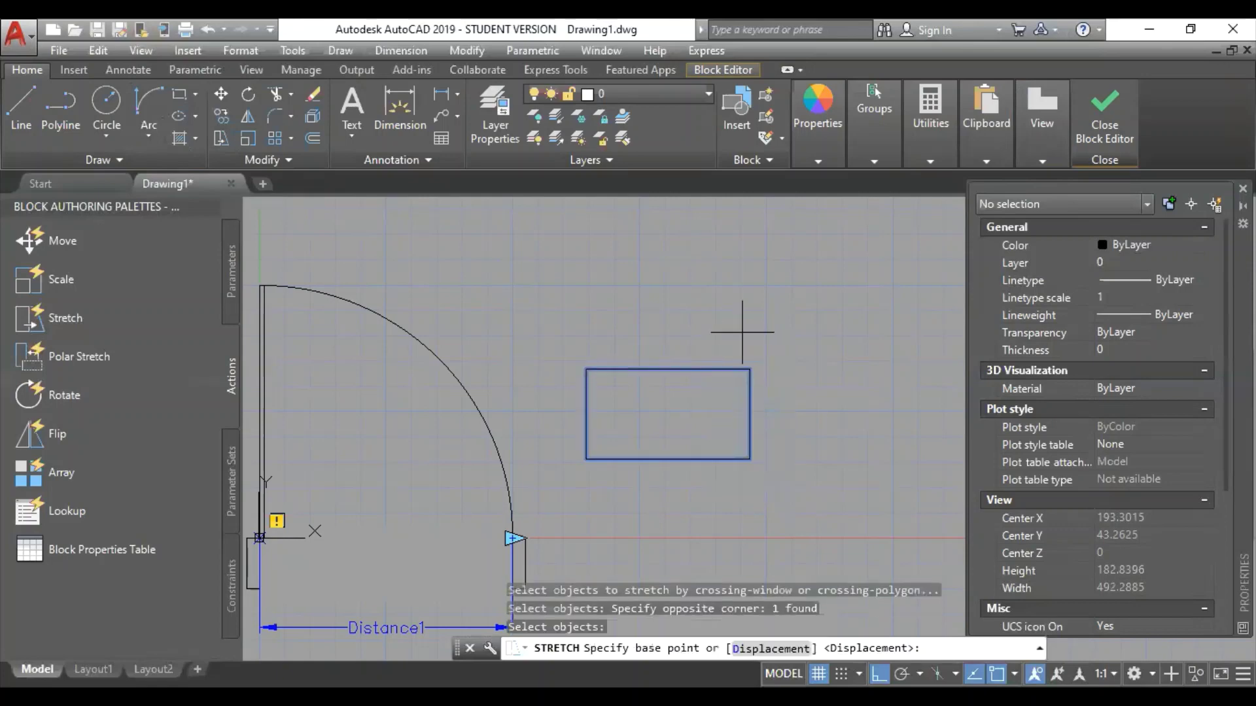
click(750, 457)
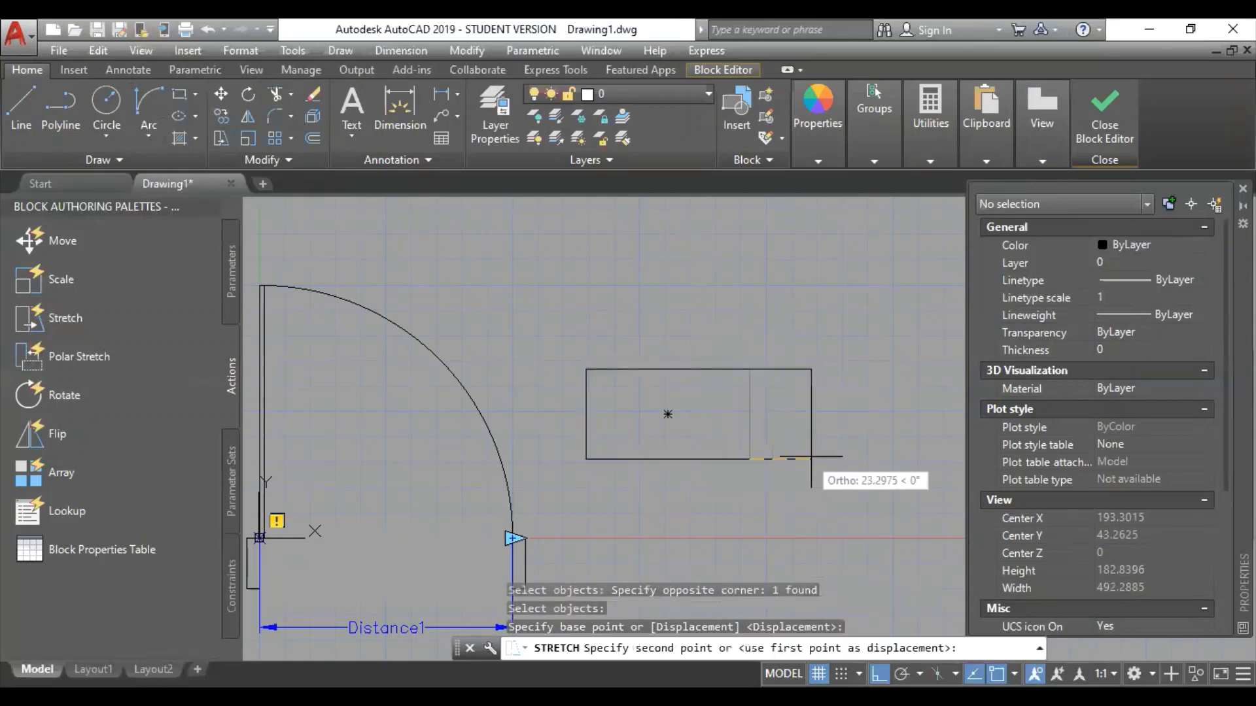
click(863, 458)
scroll(839, 498, down, 2)
middle_drag(811, 498, 752, 499)
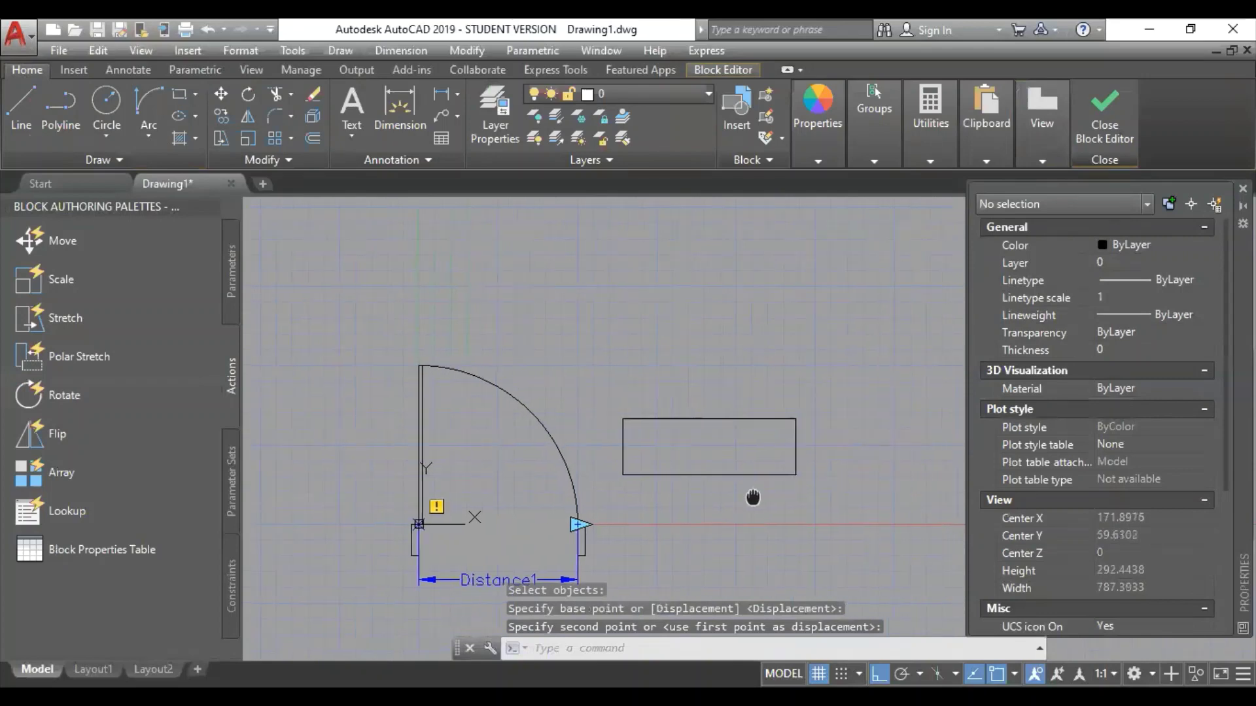
Use Stretch with the whole trial rectangle enclosed and shift it to the right from its lower-right corner.
click(229, 139)
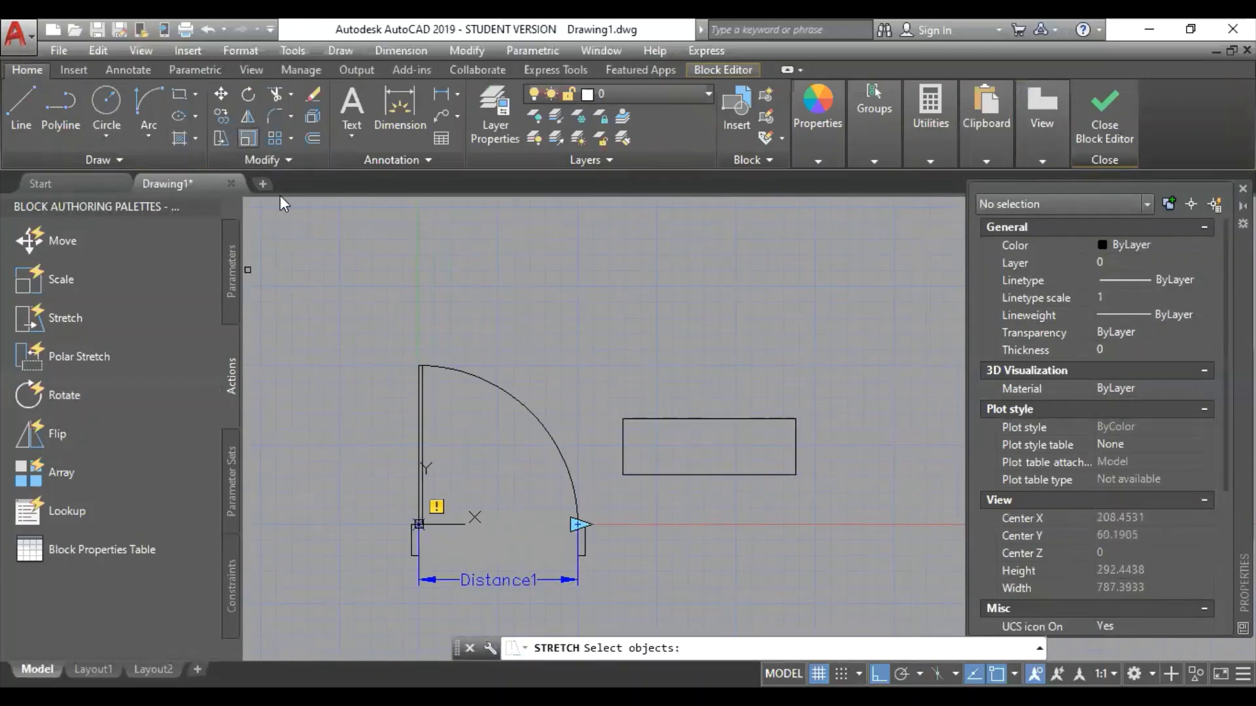
click(832, 494)
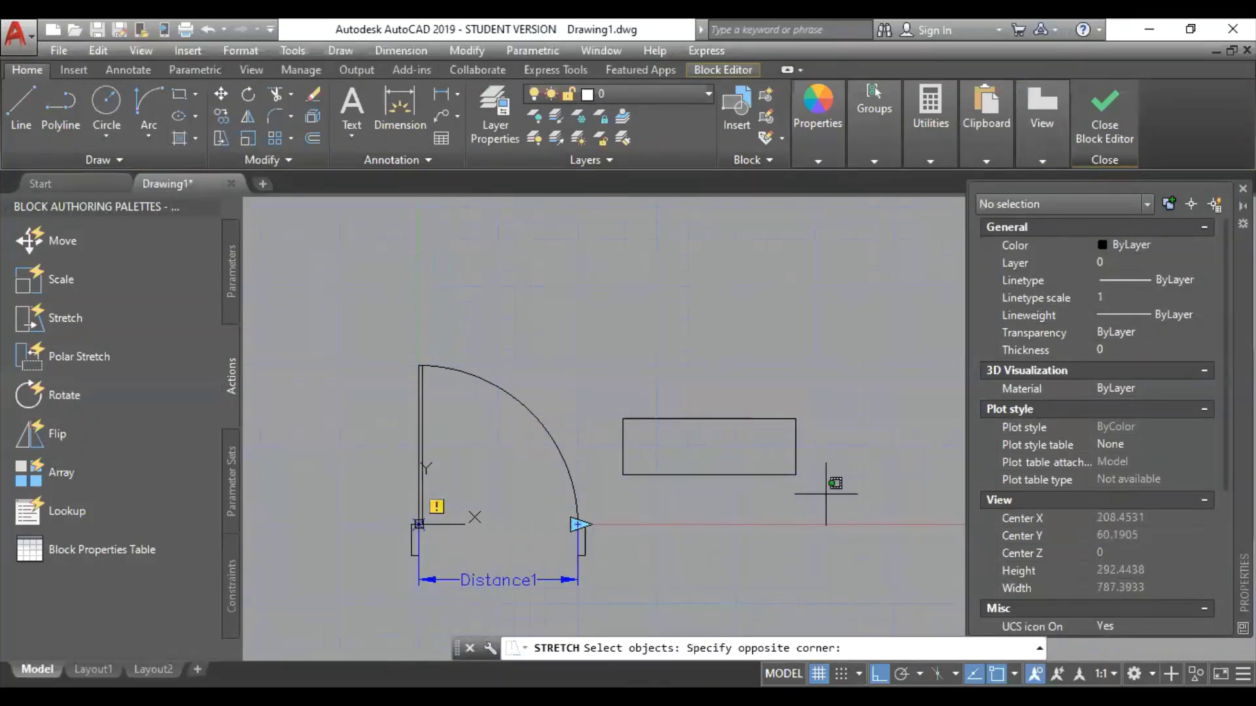
click(603, 363)
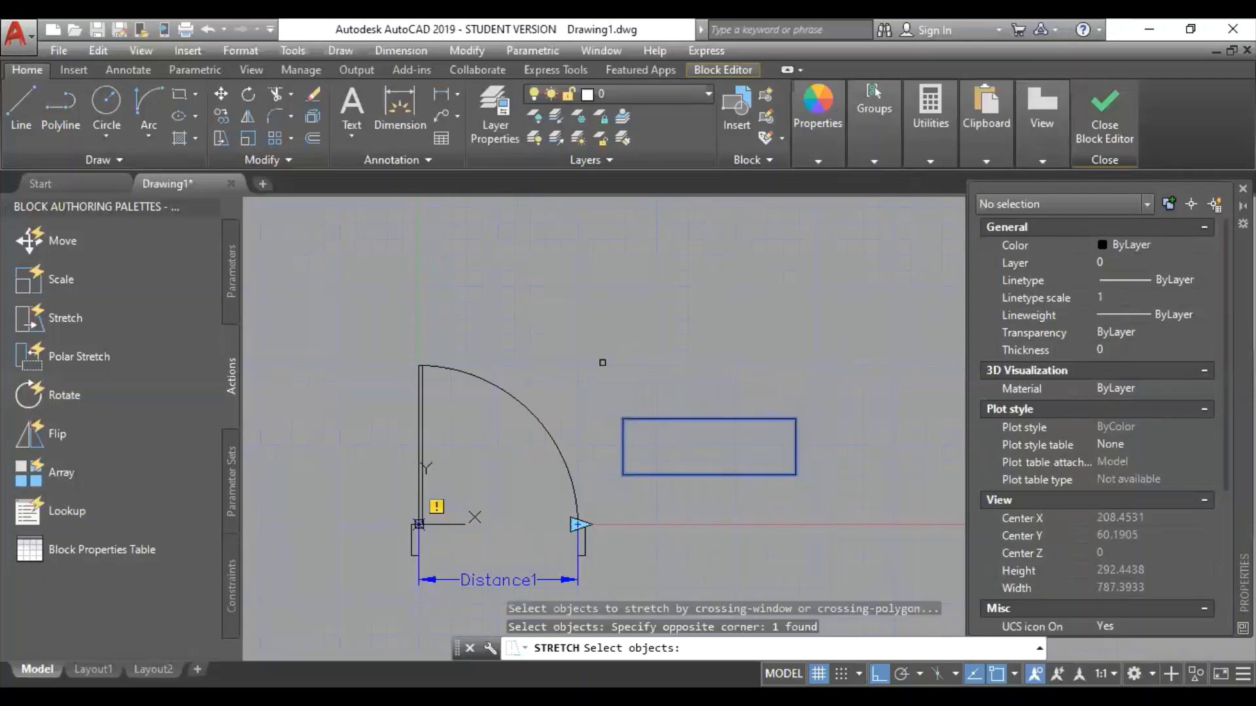
key(Return)
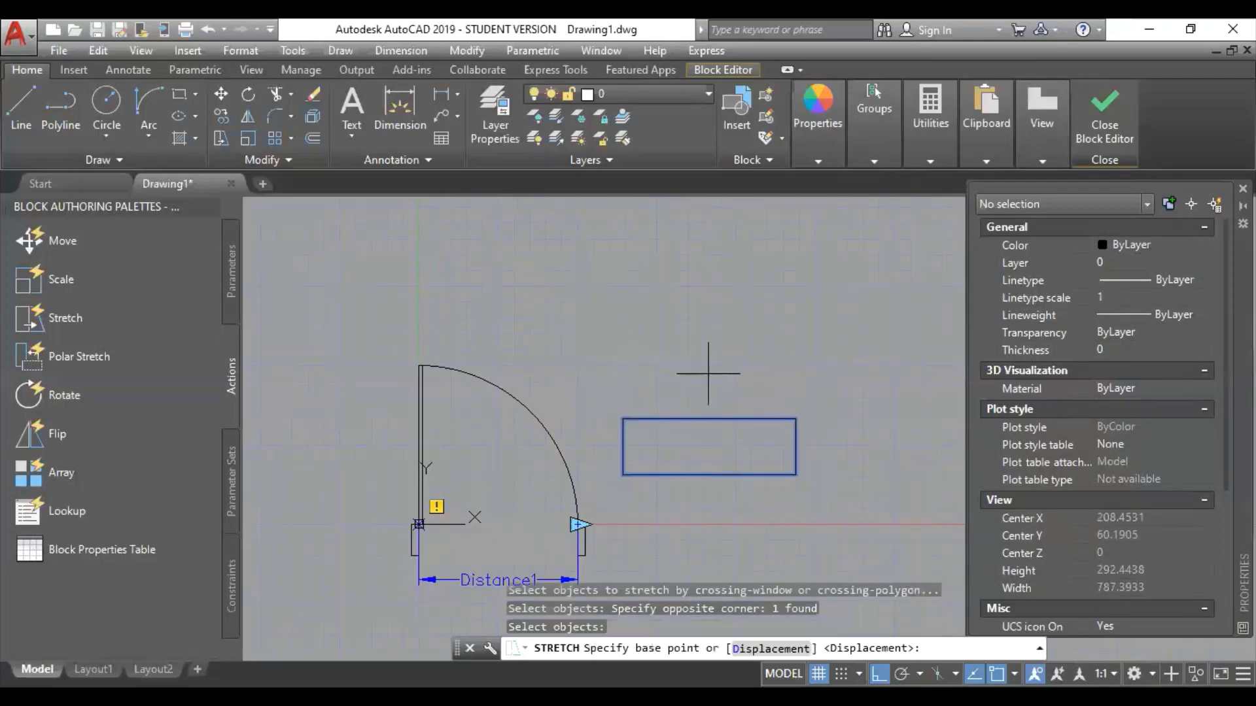
click(796, 475)
click(885, 476)
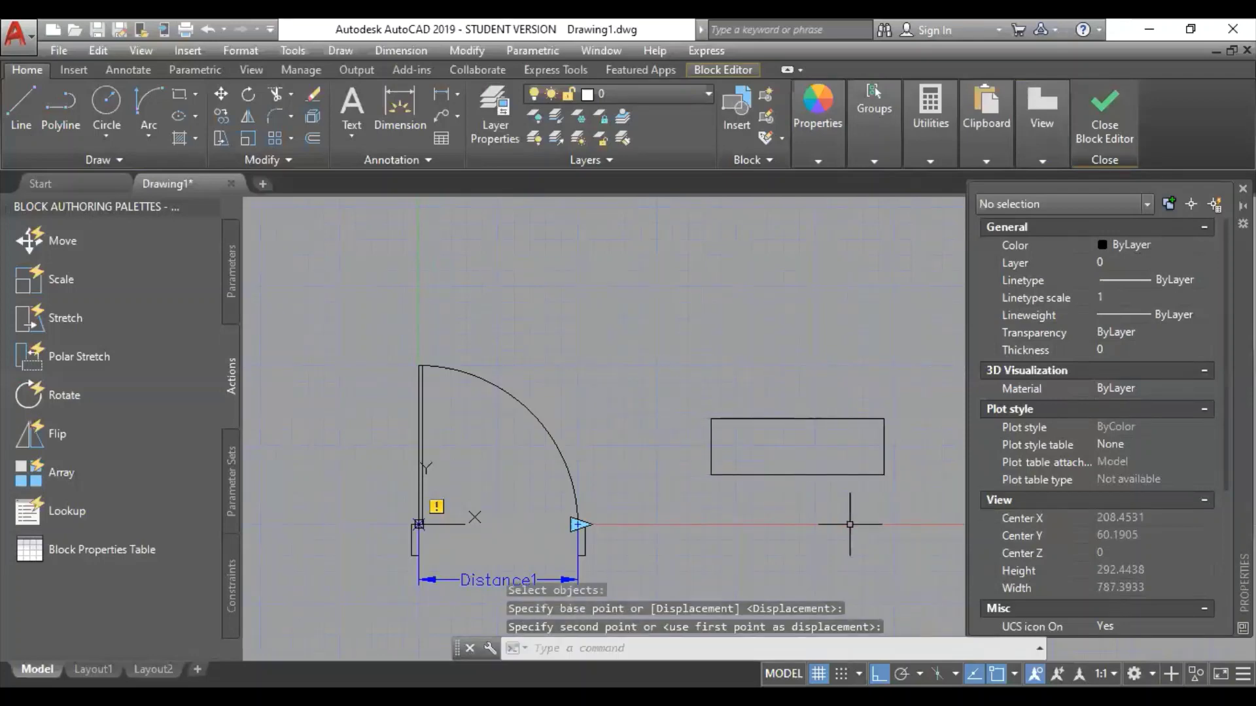
Erase the trial rectangle beside the door.
click(849, 524)
click(807, 434)
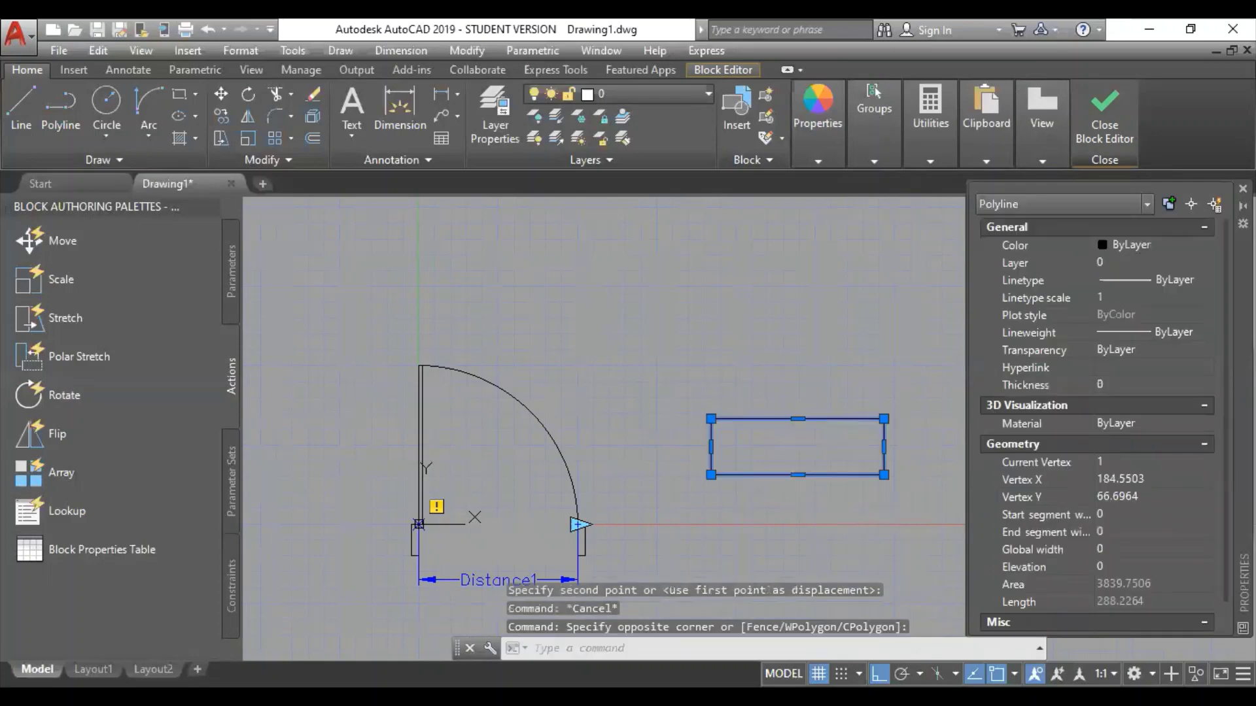
key(Delete)
scroll(518, 511, up, 2)
middle_drag(514, 478, 598, 446)
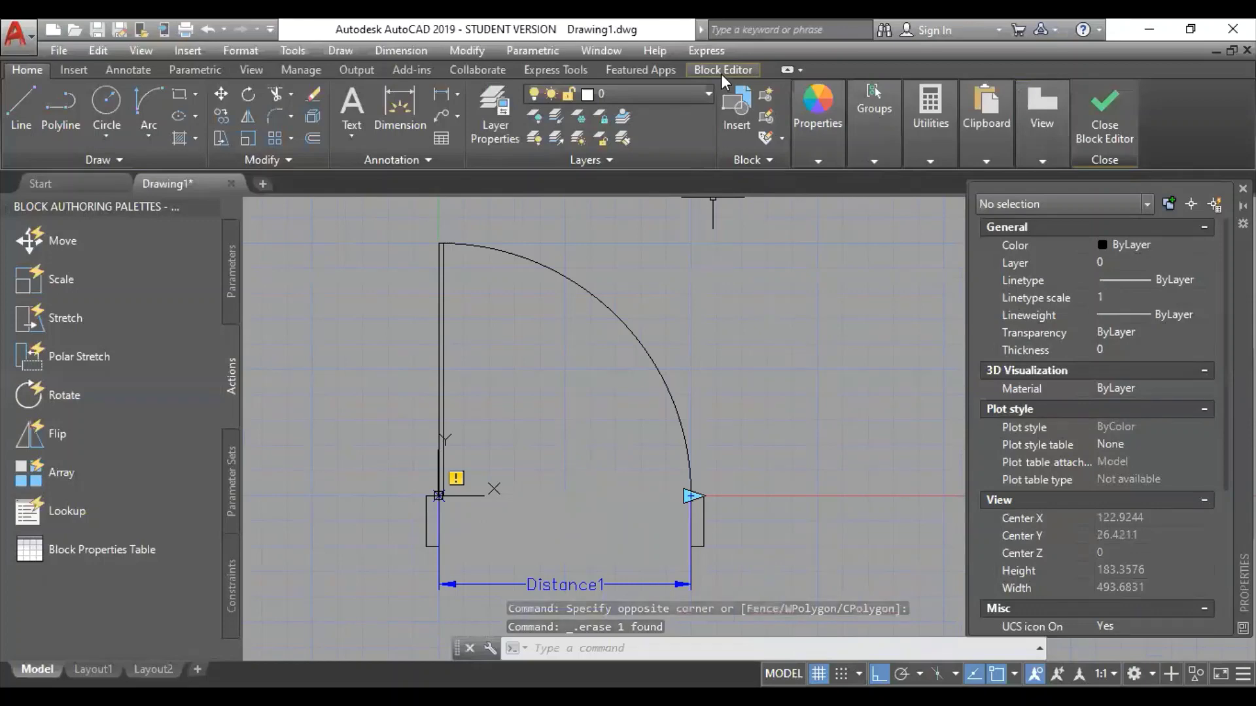
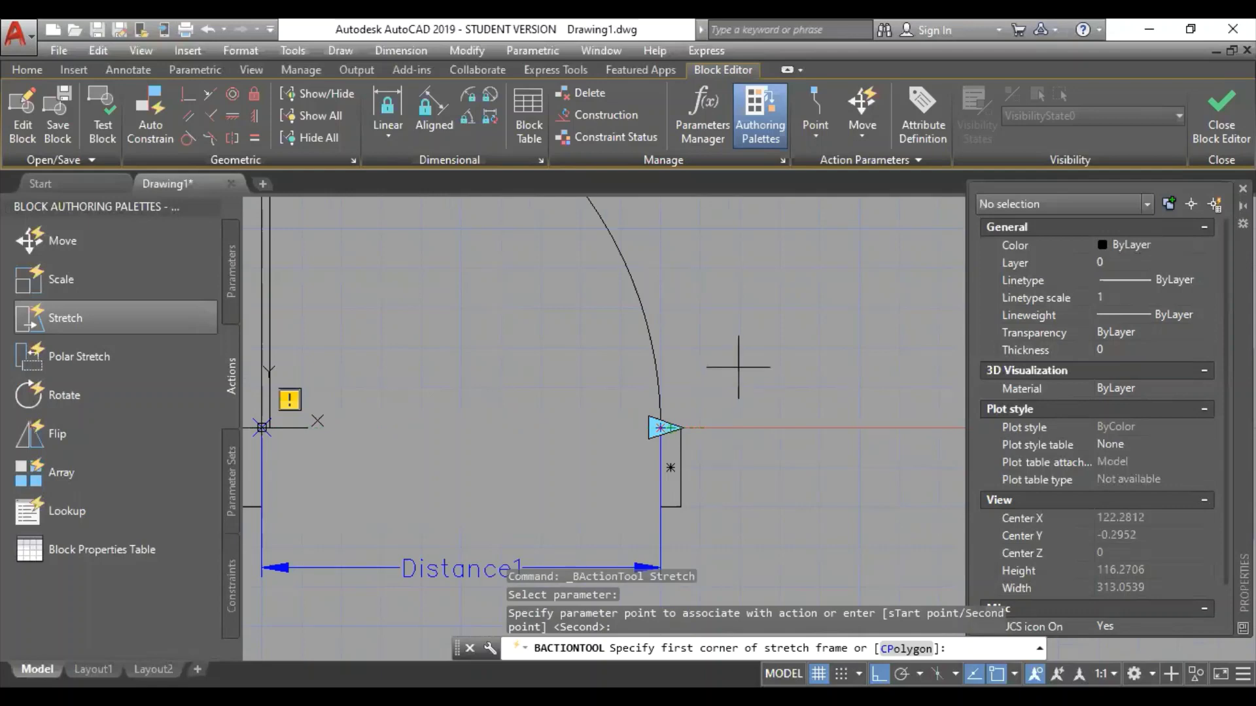
Place the Stretch action's frame around the right jamb and the parameter's end, and choose that jamb and the wipeout as objects to stretch.
scroll(726, 402, down, 3)
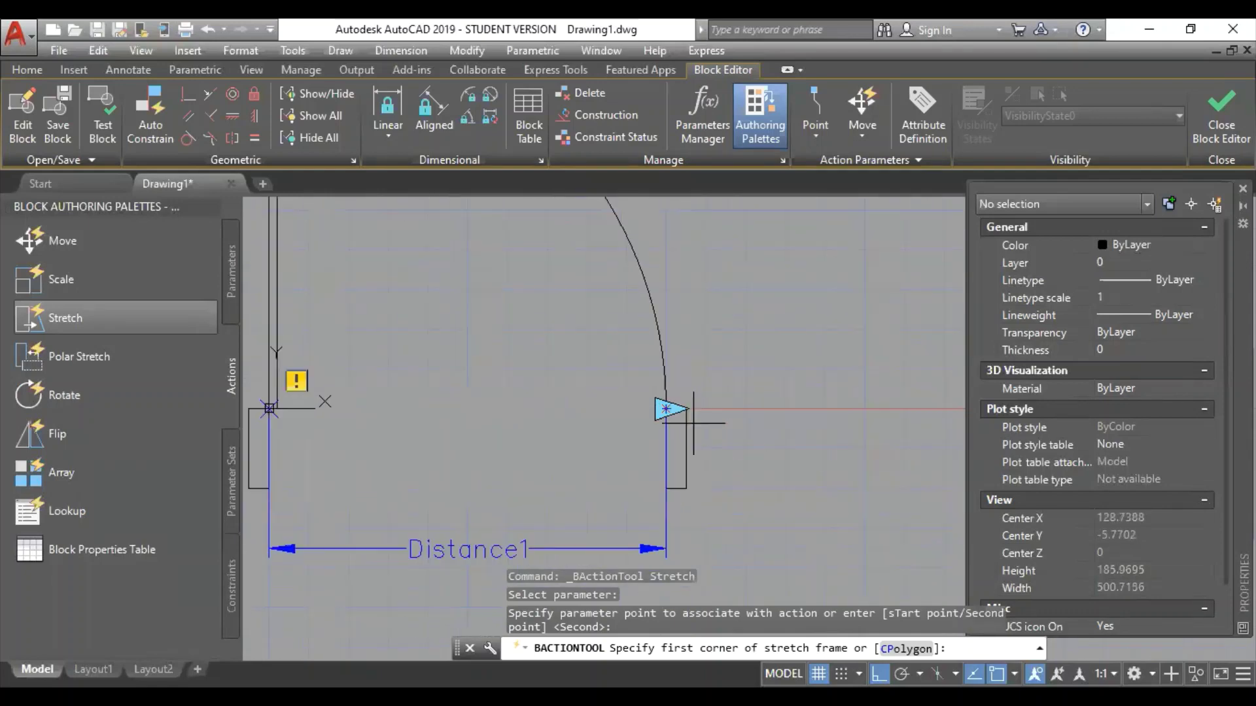
scroll(696, 426, up, 5)
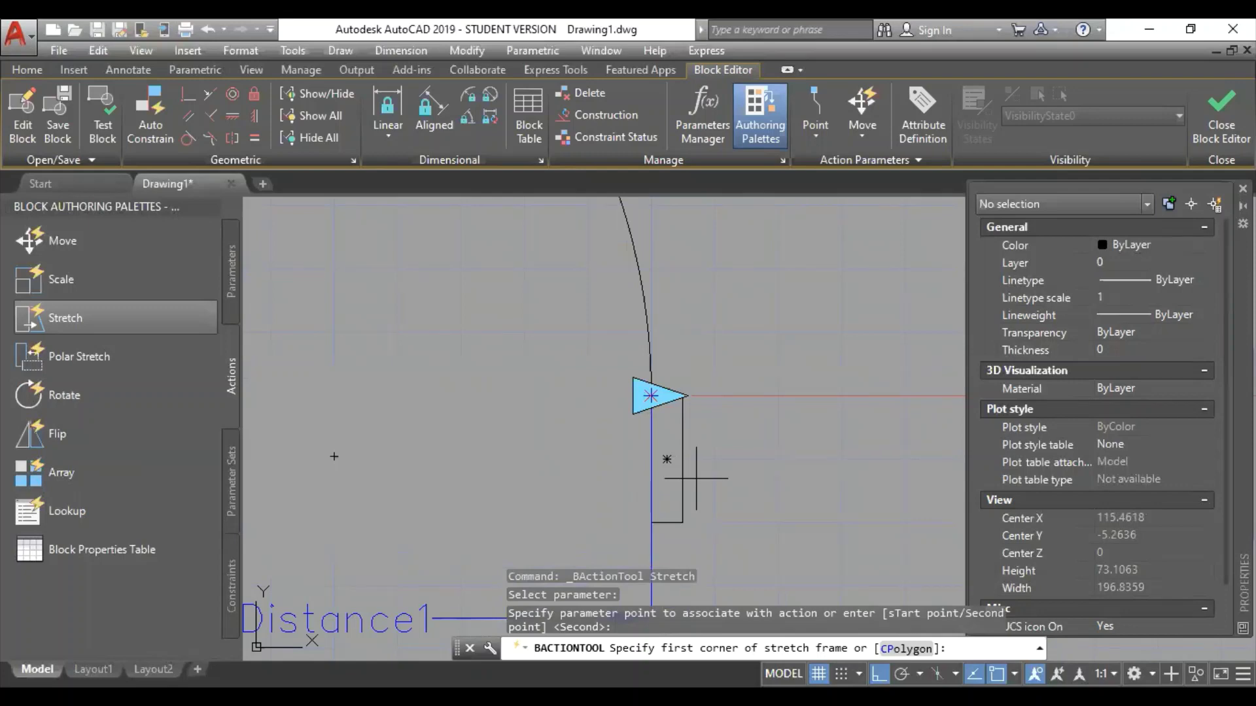
scroll(628, 484, down, 2)
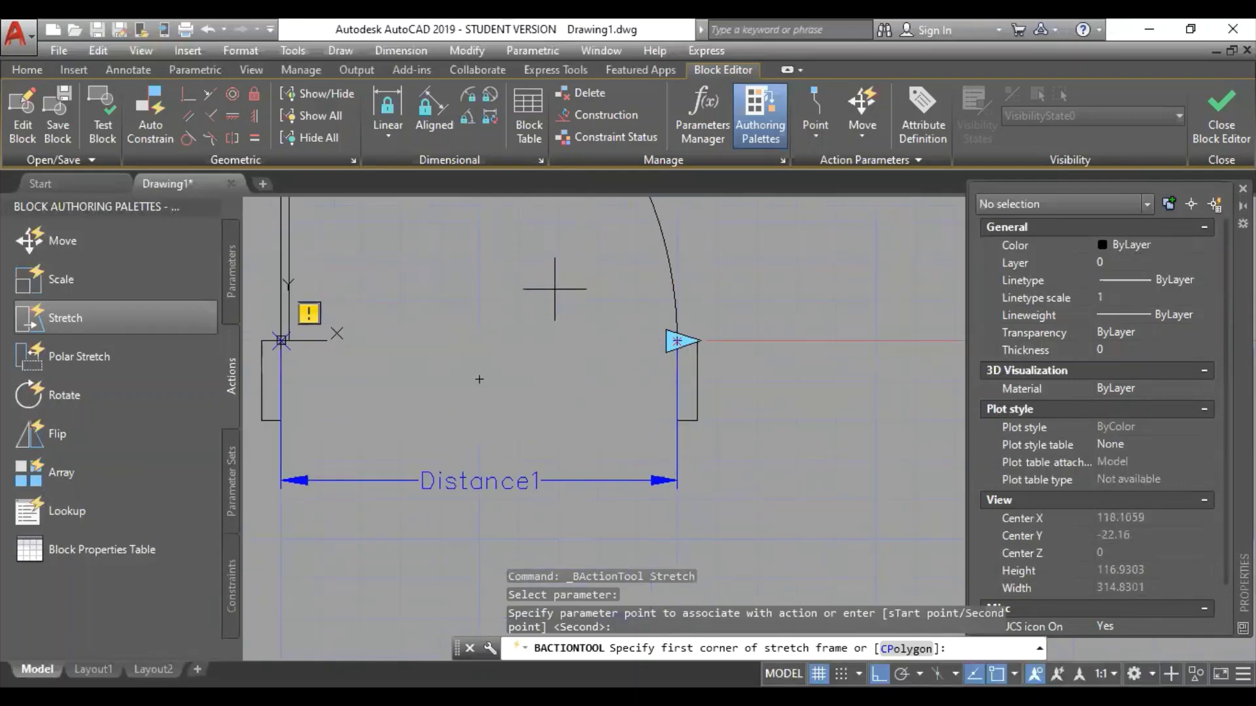
click(783, 268)
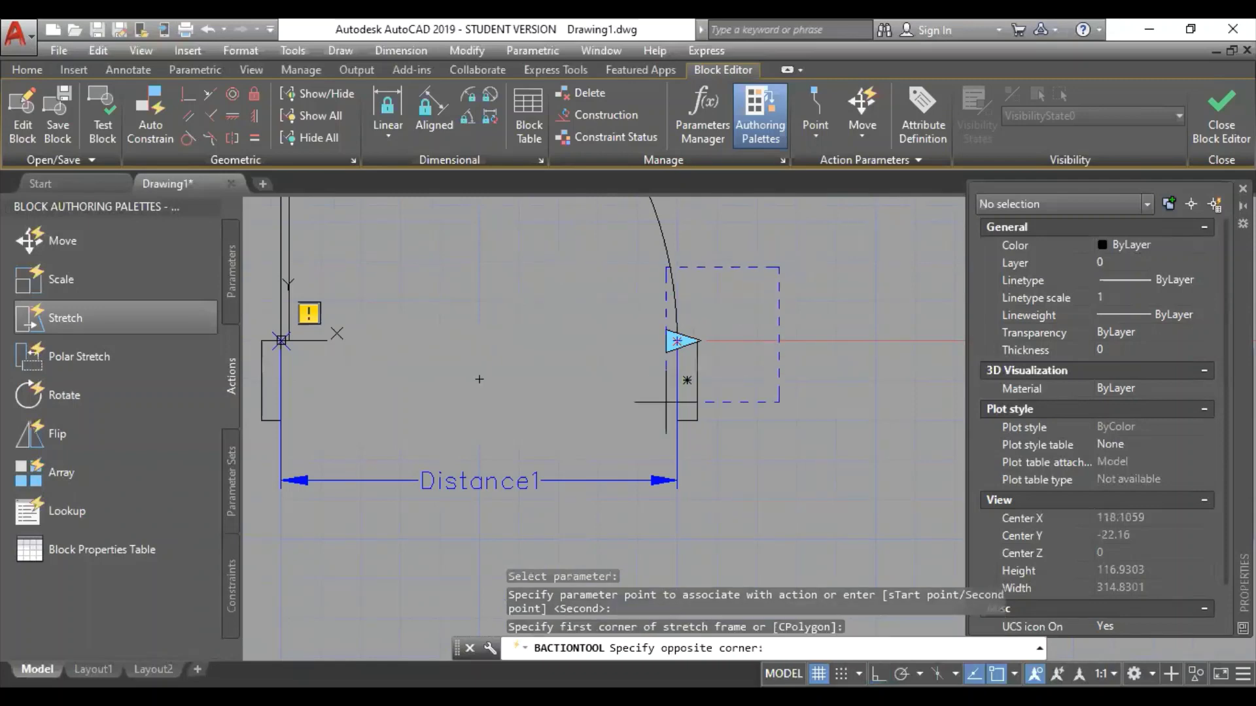
click(627, 515)
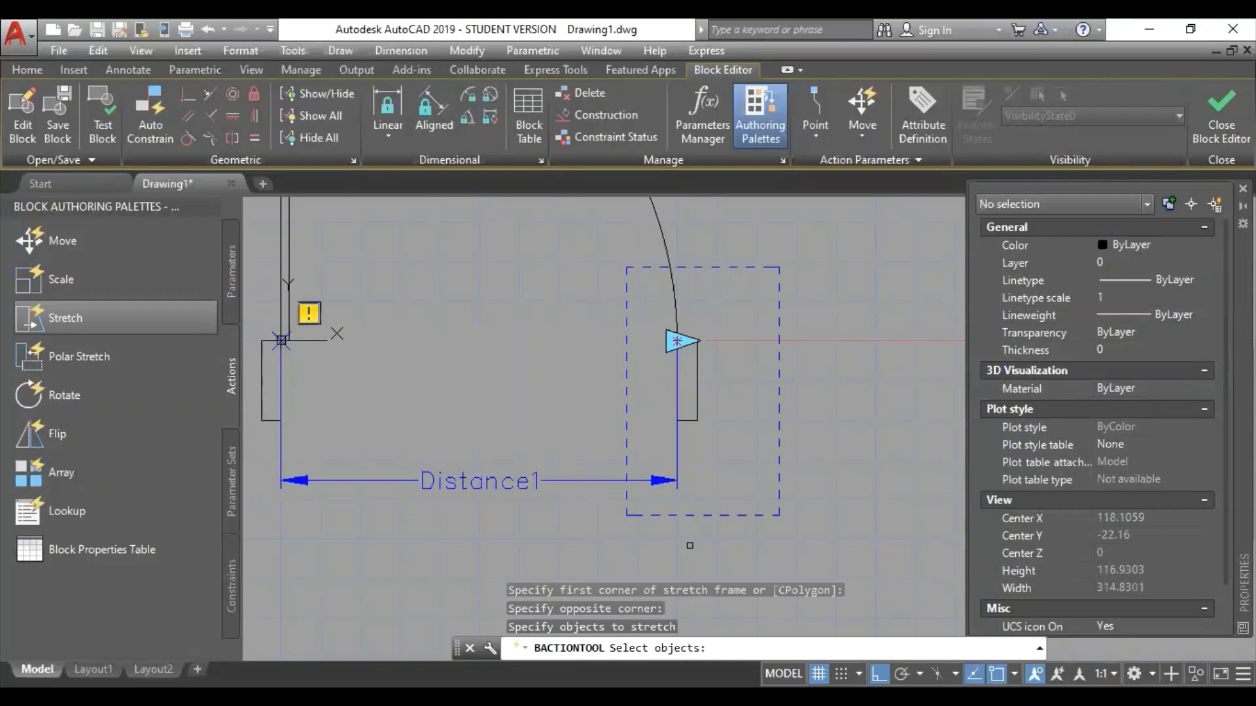
click(689, 422)
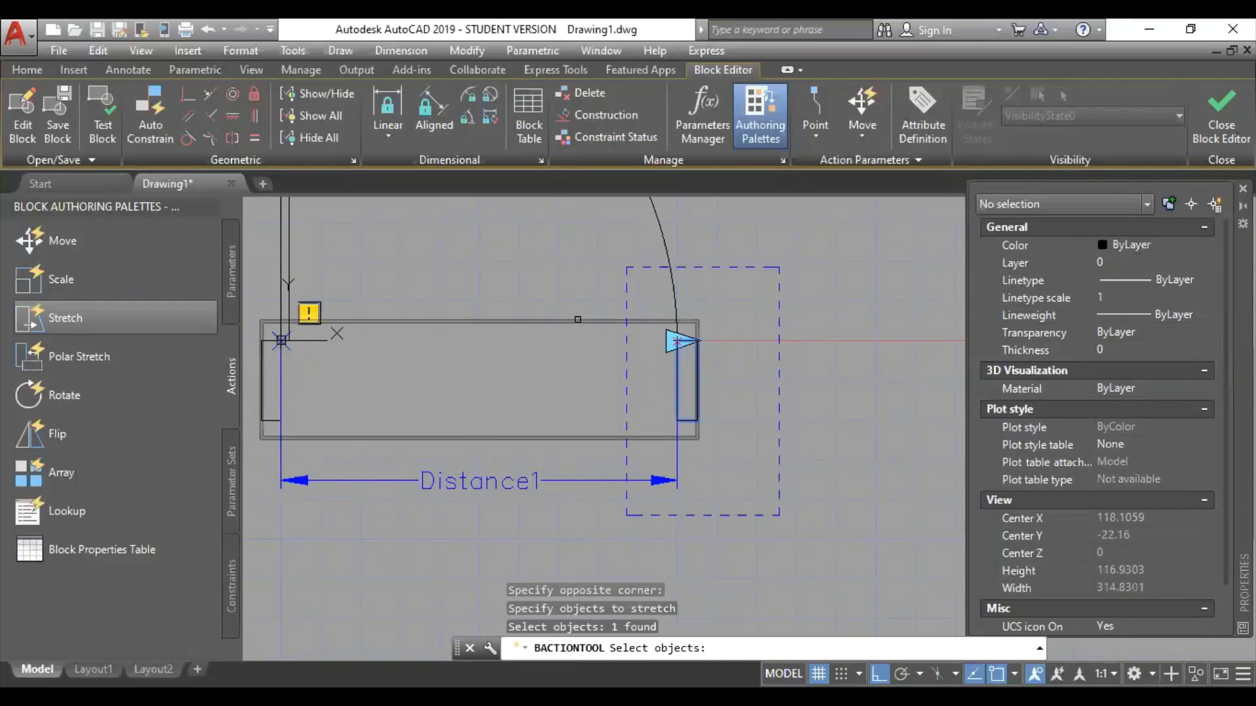
click(577, 320)
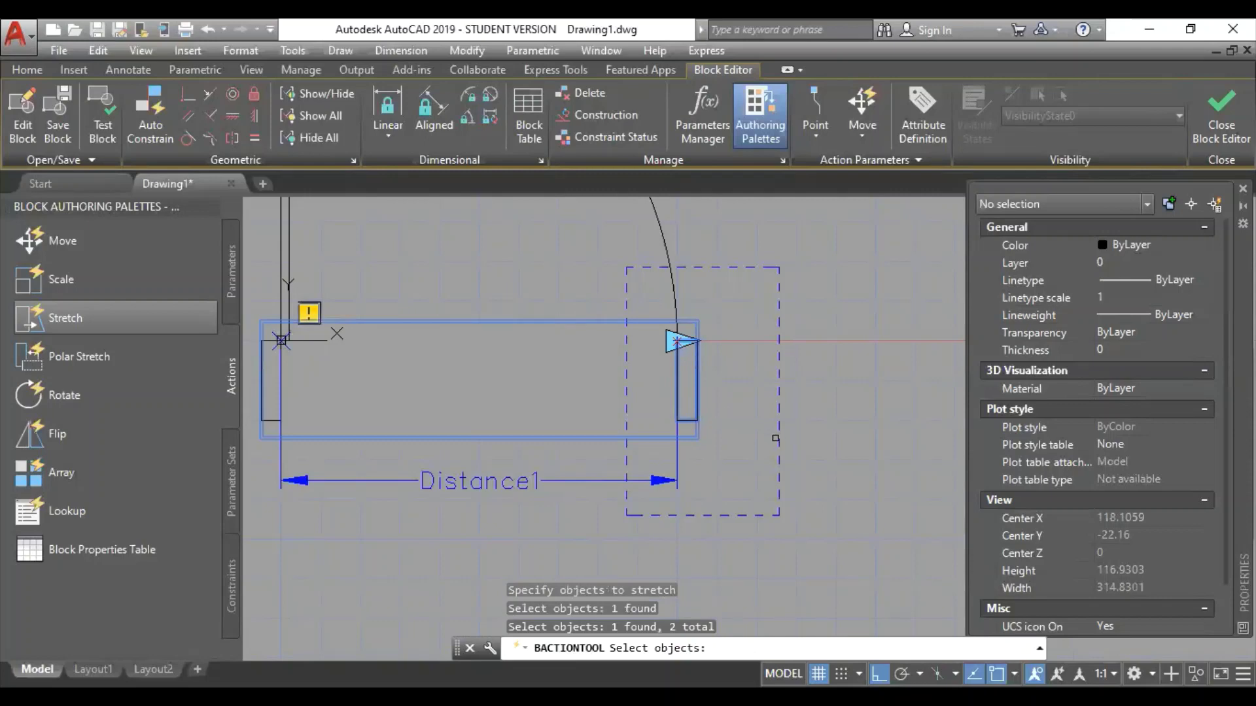
key(Return)
Select the new Stretch action to examine its frame and associated objects, and clear the selection.
scroll(775, 437, down, 3)
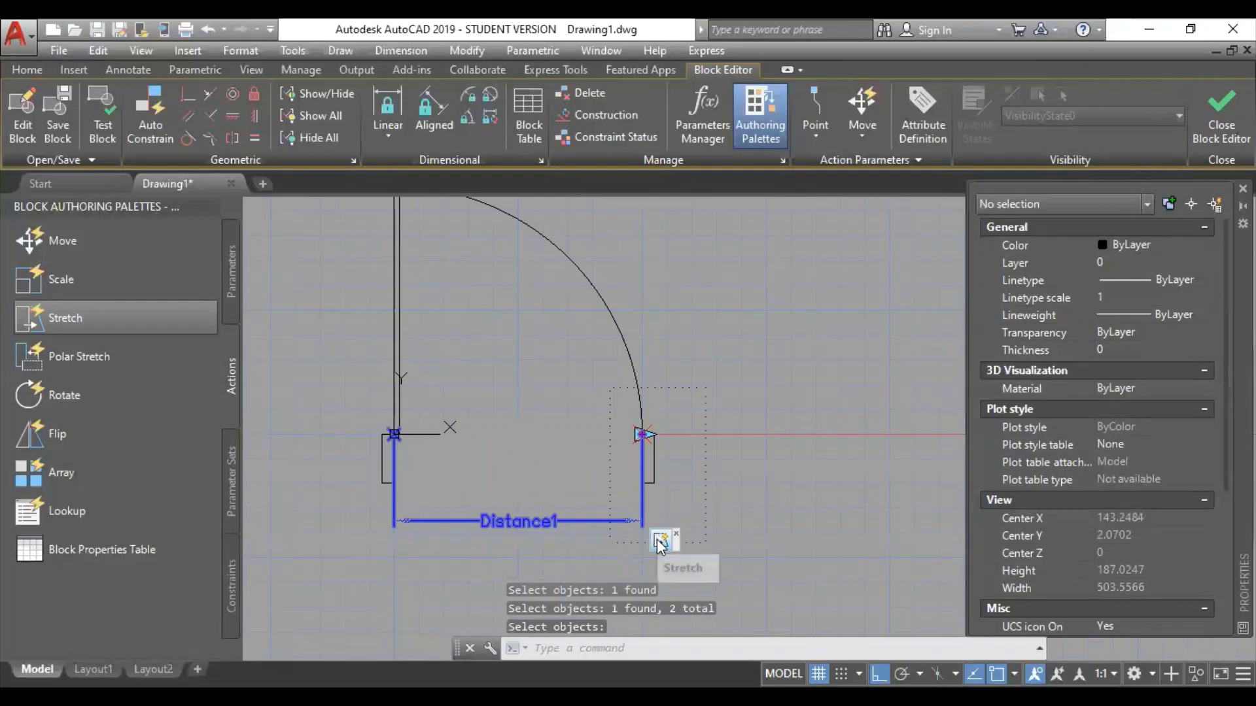
scroll(654, 539, up, 4)
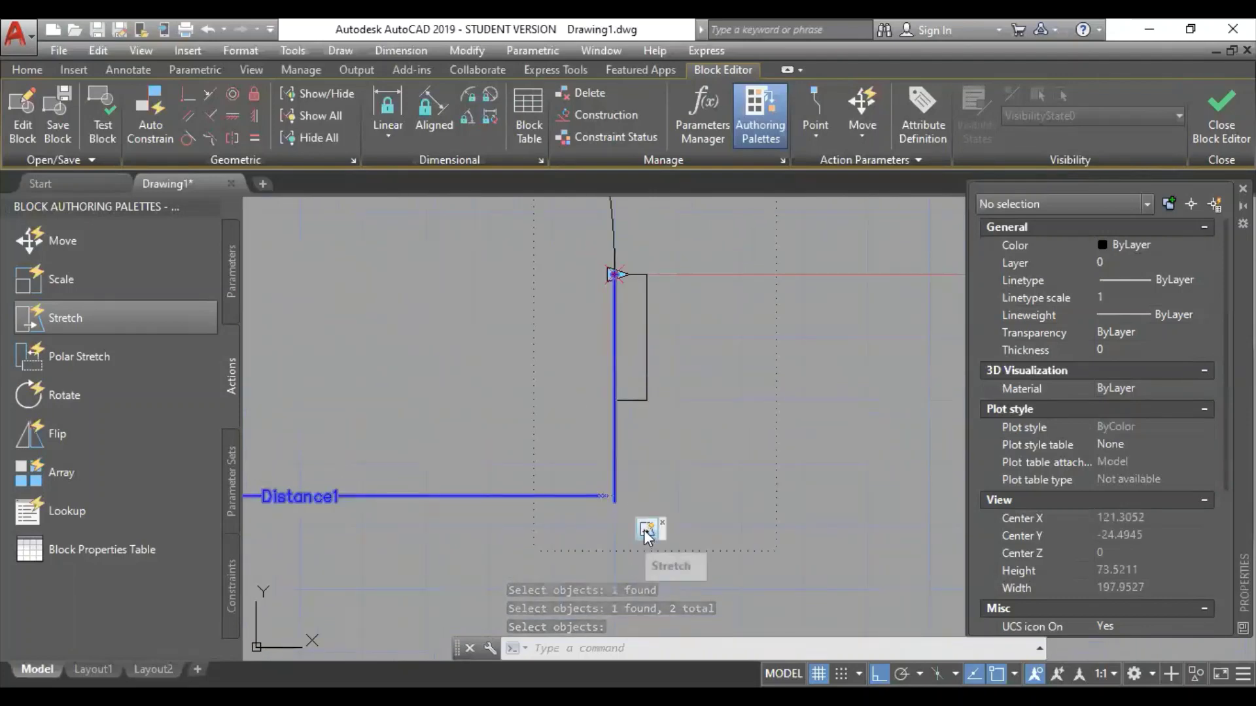
click(647, 530)
scroll(682, 403, down, 2)
middle_drag(682, 403, 739, 512)
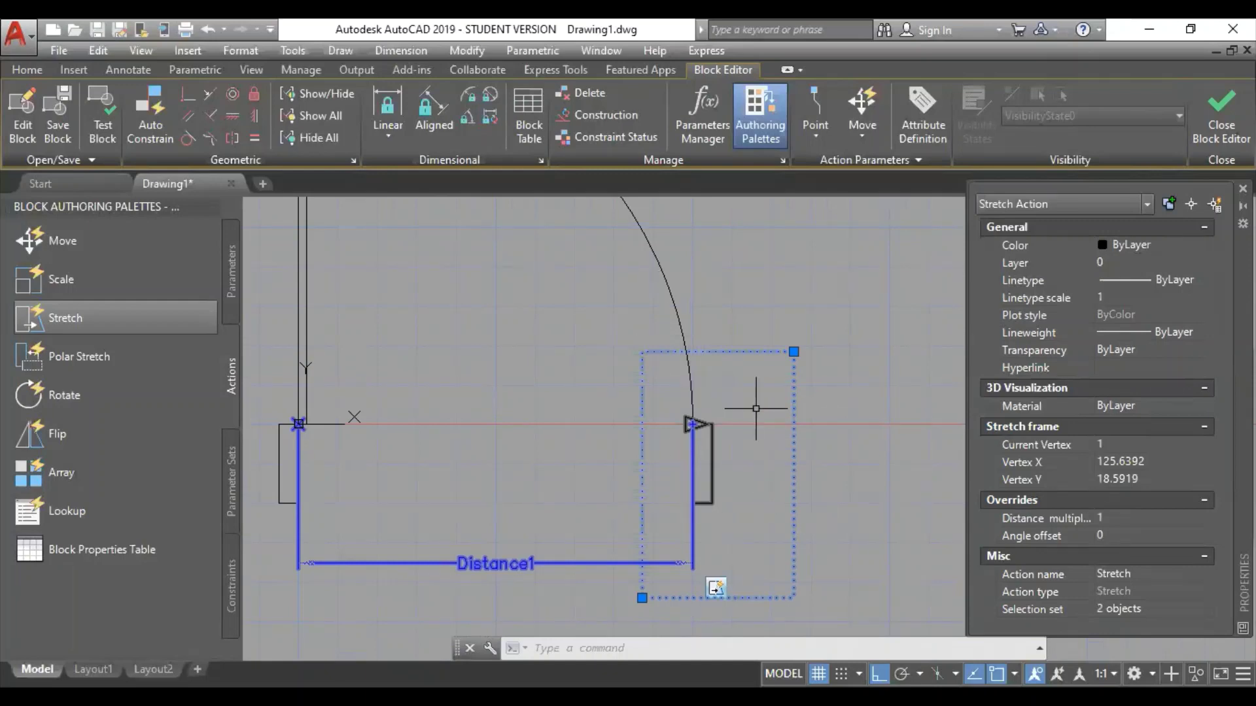
key(Escape)
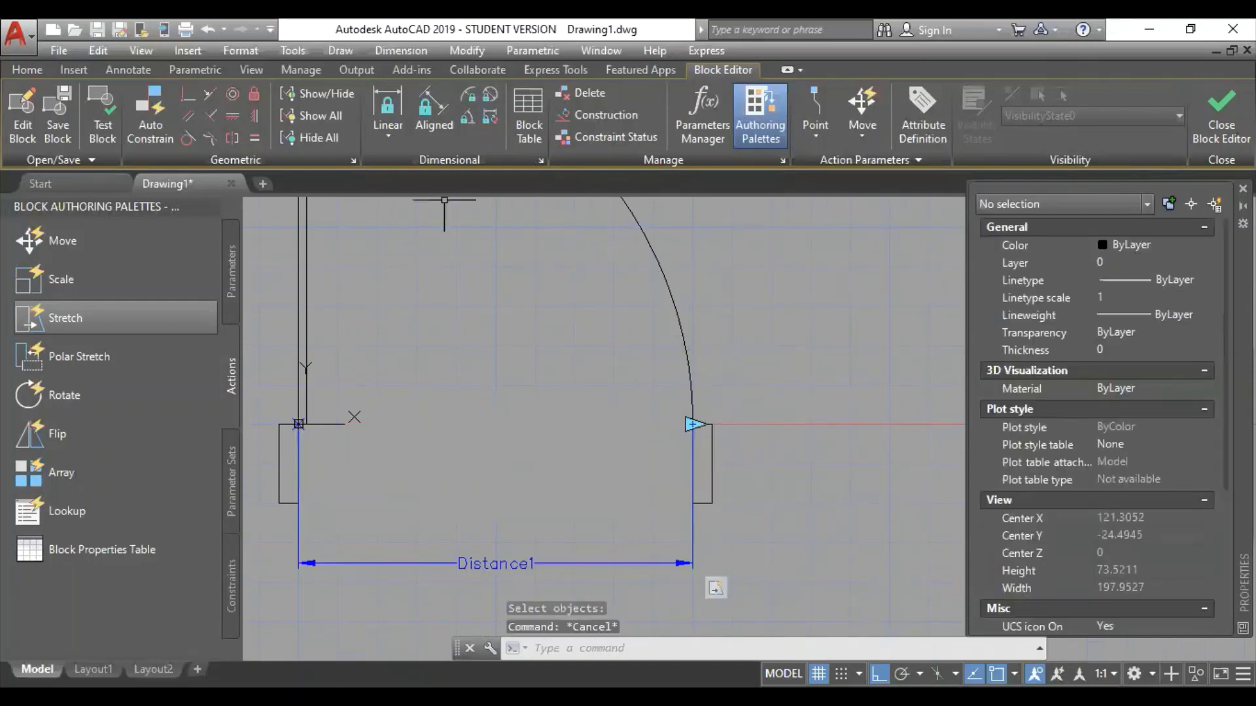
Open the door block in a test window and select it to check its linear grip.
click(103, 131)
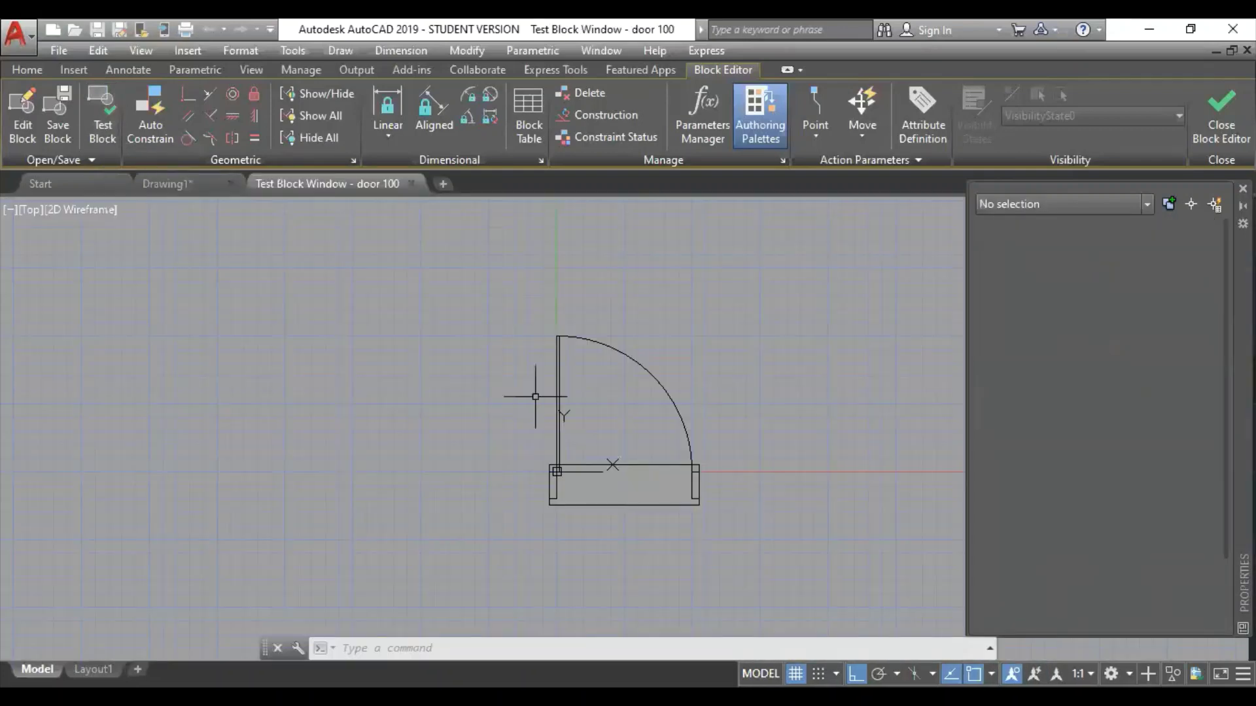
click(674, 407)
scroll(675, 482, up, 2)
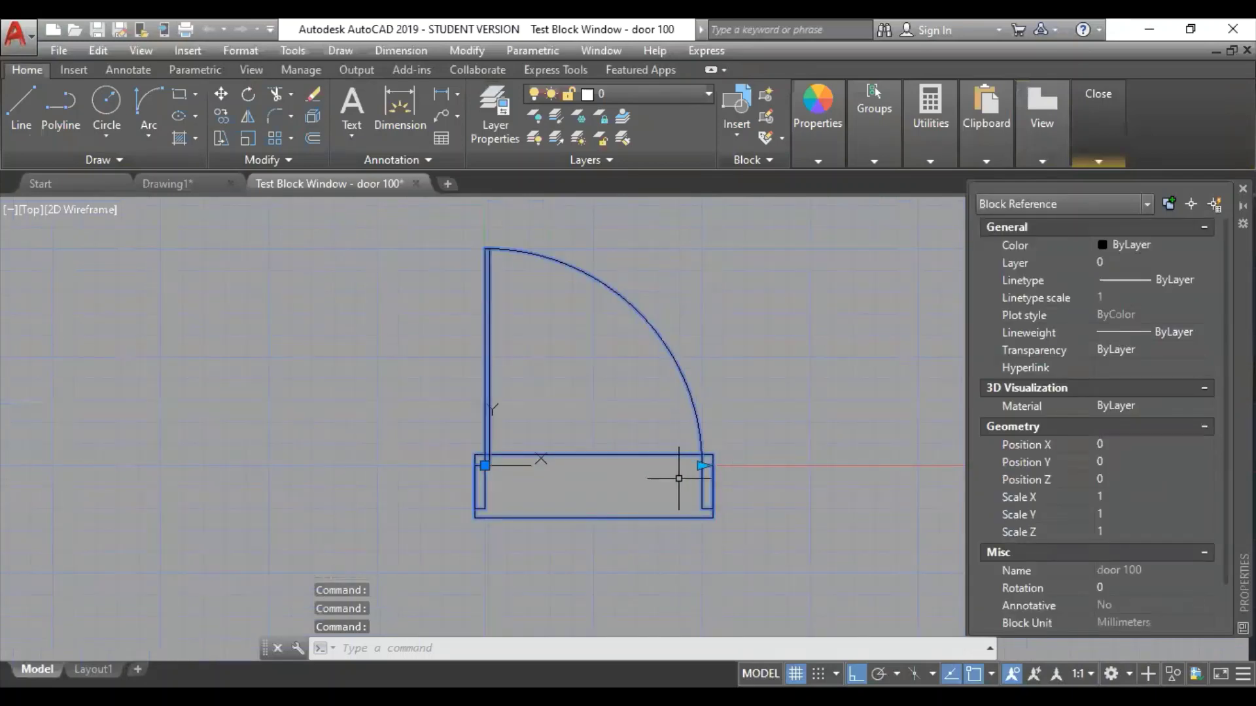
Test the door block by widening its opening with the linear grip, and close the test window.
middle_drag(681, 482, 530, 510)
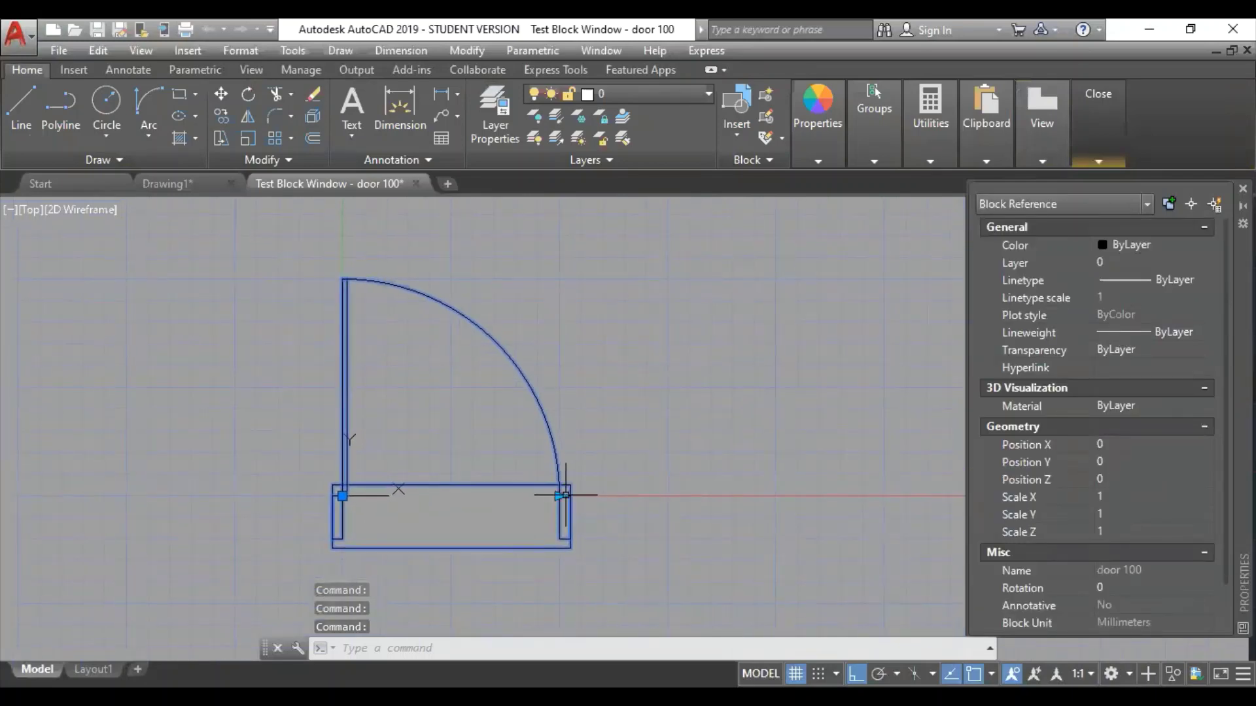
click(559, 496)
click(742, 497)
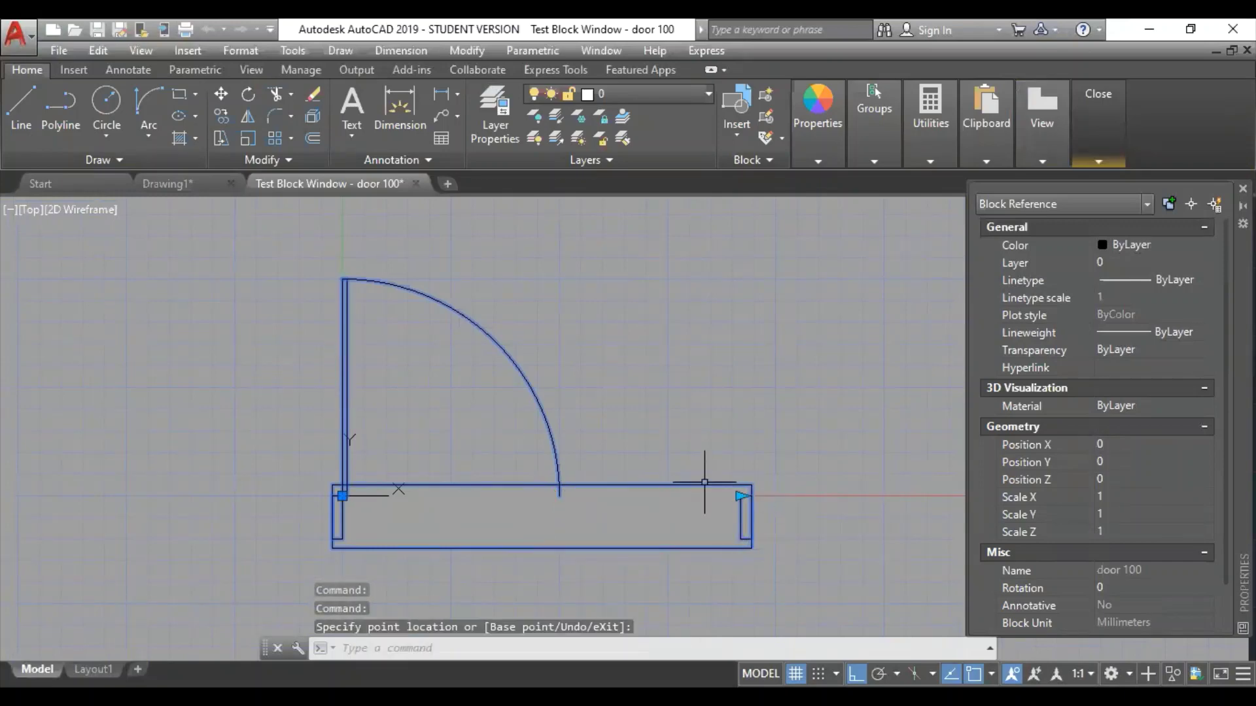
mouse_move(1094, 142)
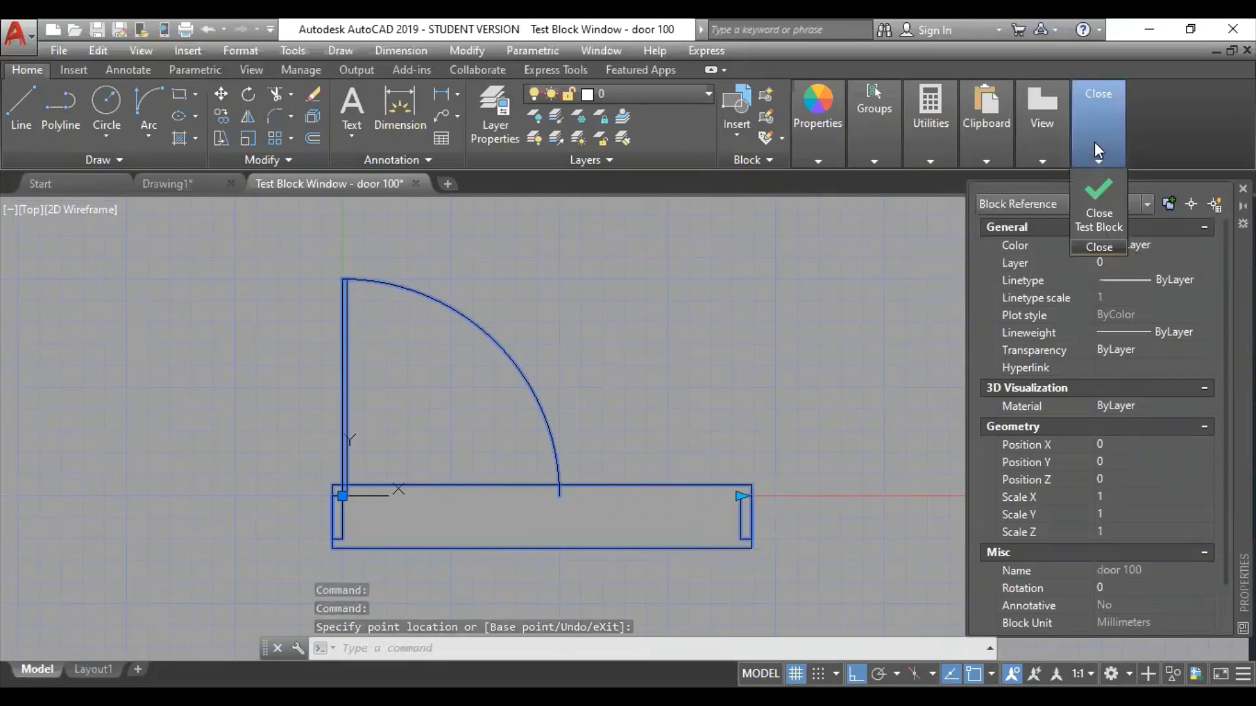
click(1099, 203)
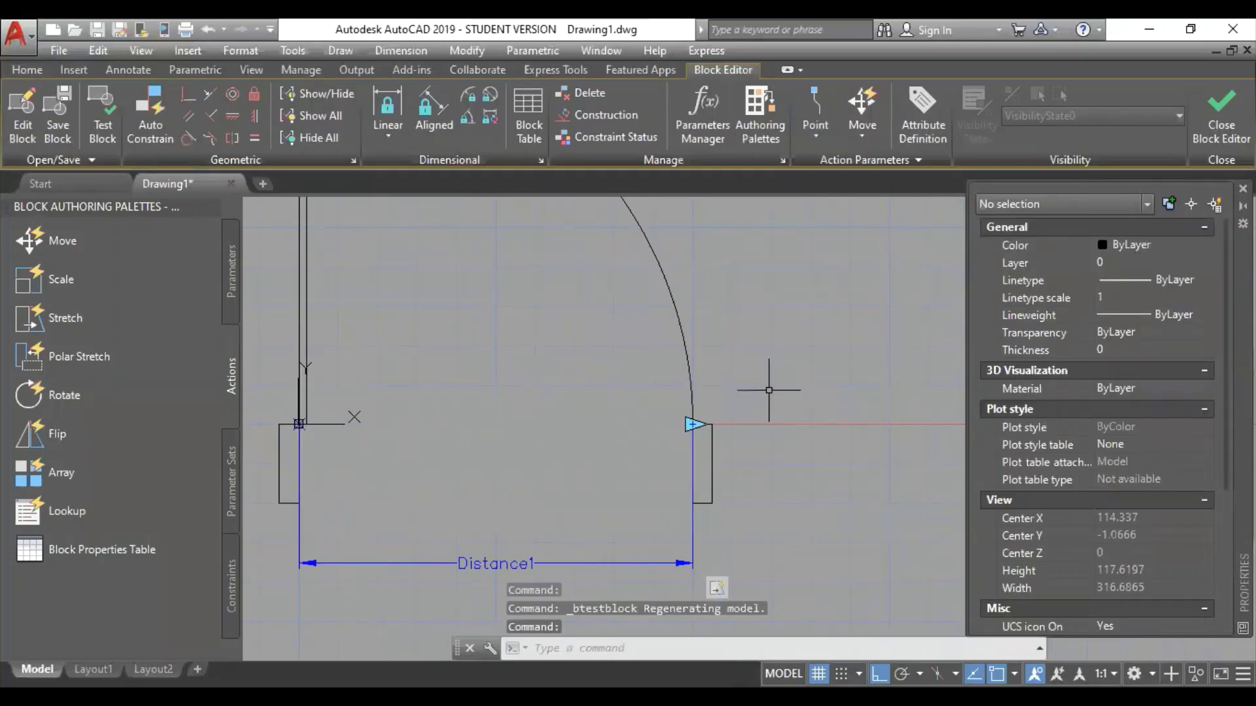
Start a second Stretch action on the Distance1 linear parameter and associate it with the parameter's end point at the right jamb.
scroll(576, 350, down, 2)
middle_drag(576, 350, 626, 413)
scroll(615, 396, down, 3)
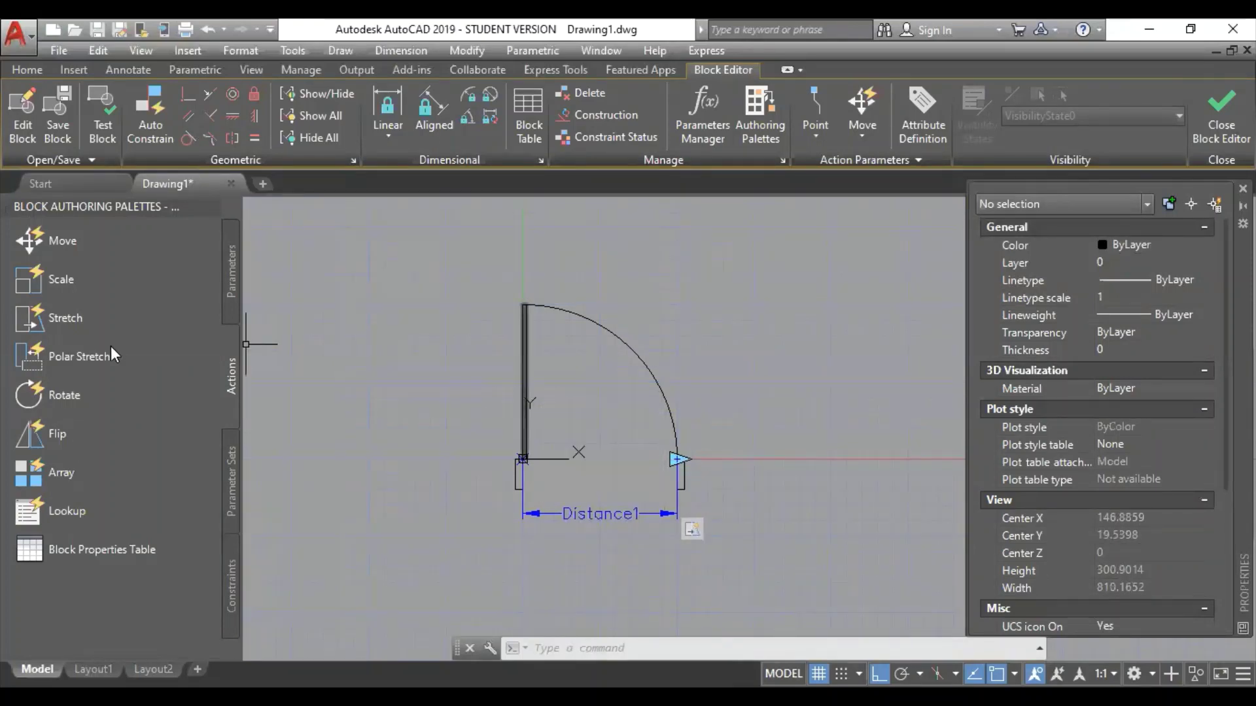
click(78, 319)
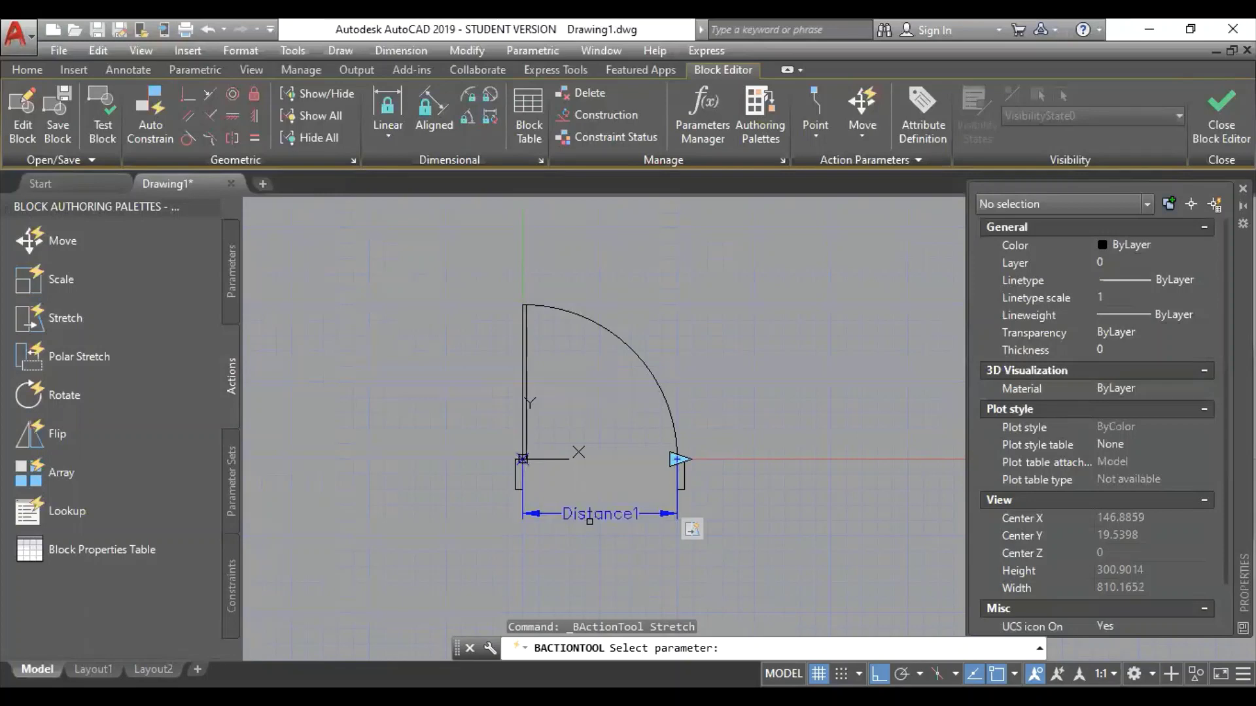
click(597, 514)
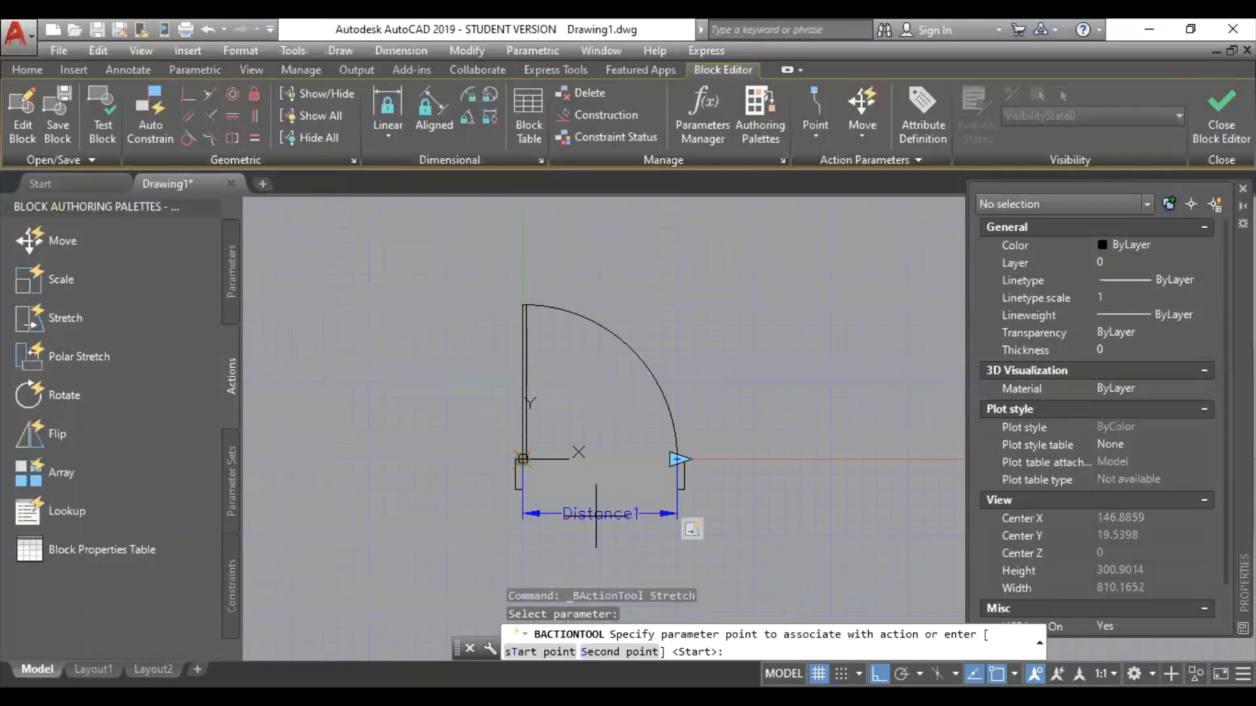
scroll(678, 460, up, 8)
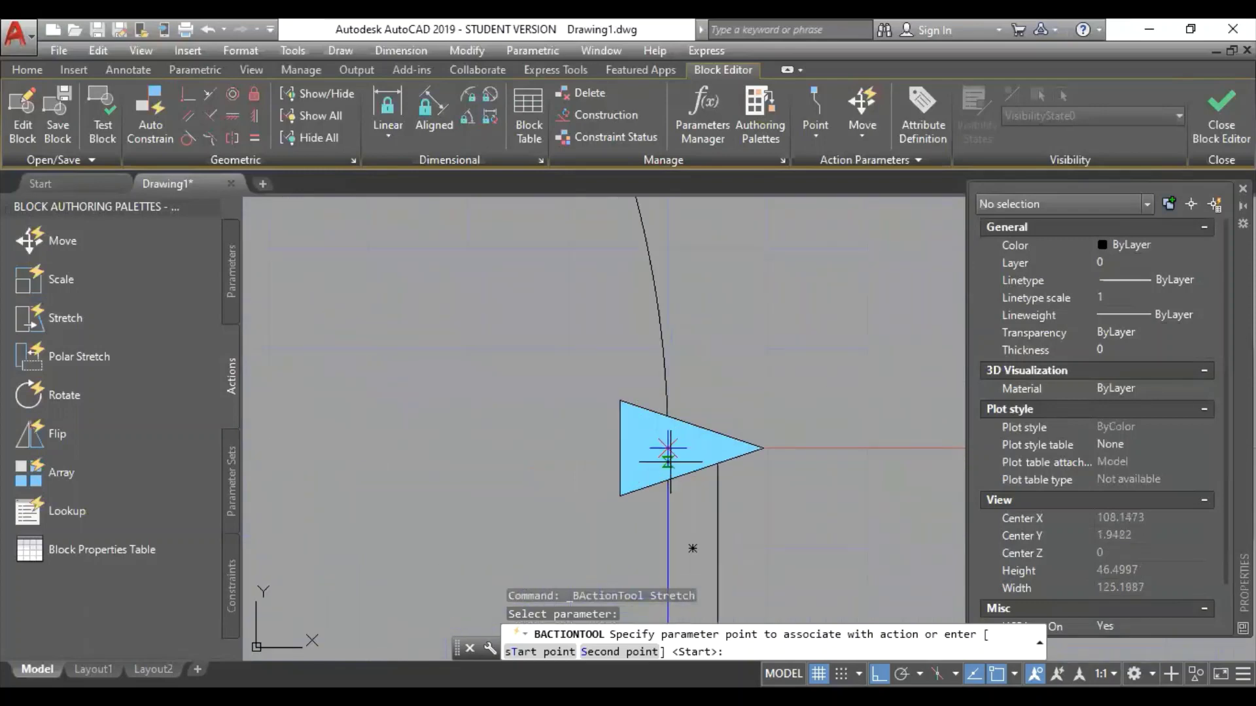
click(667, 449)
Place the stretch frame around the free end of the door leaf and choose only the leaf as the object to stretch.
scroll(585, 418, down, 4)
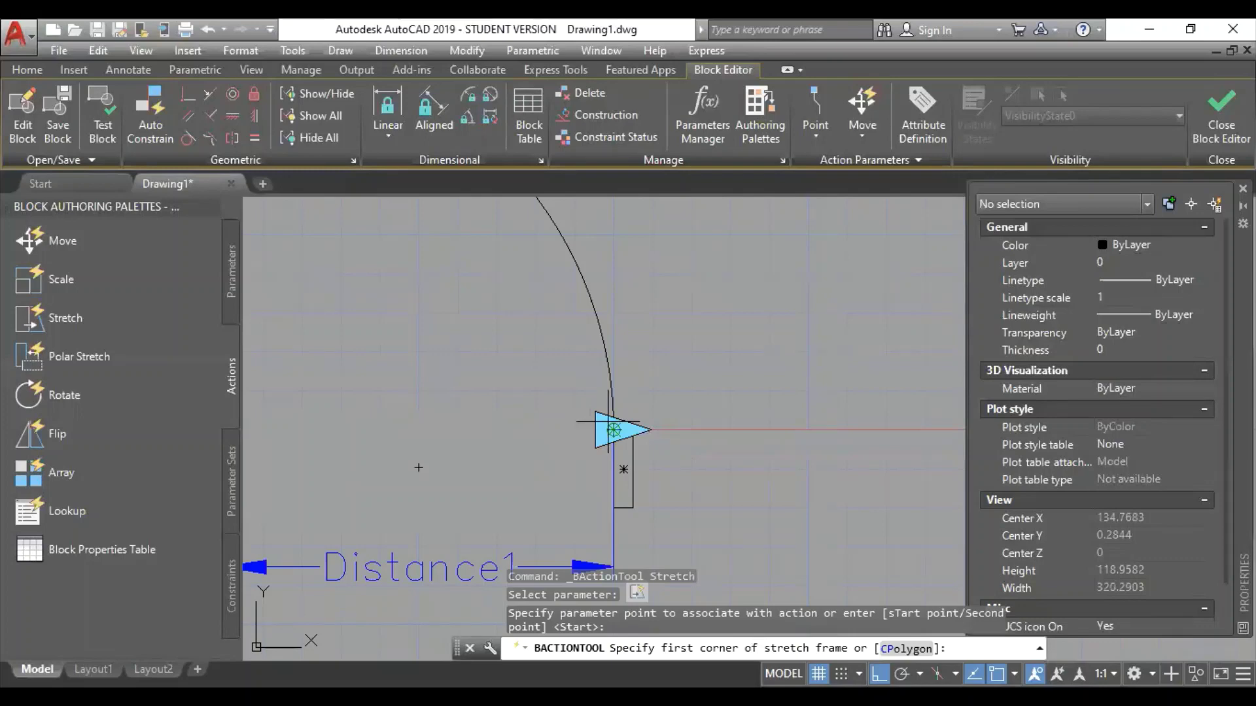
scroll(602, 423, down, 4)
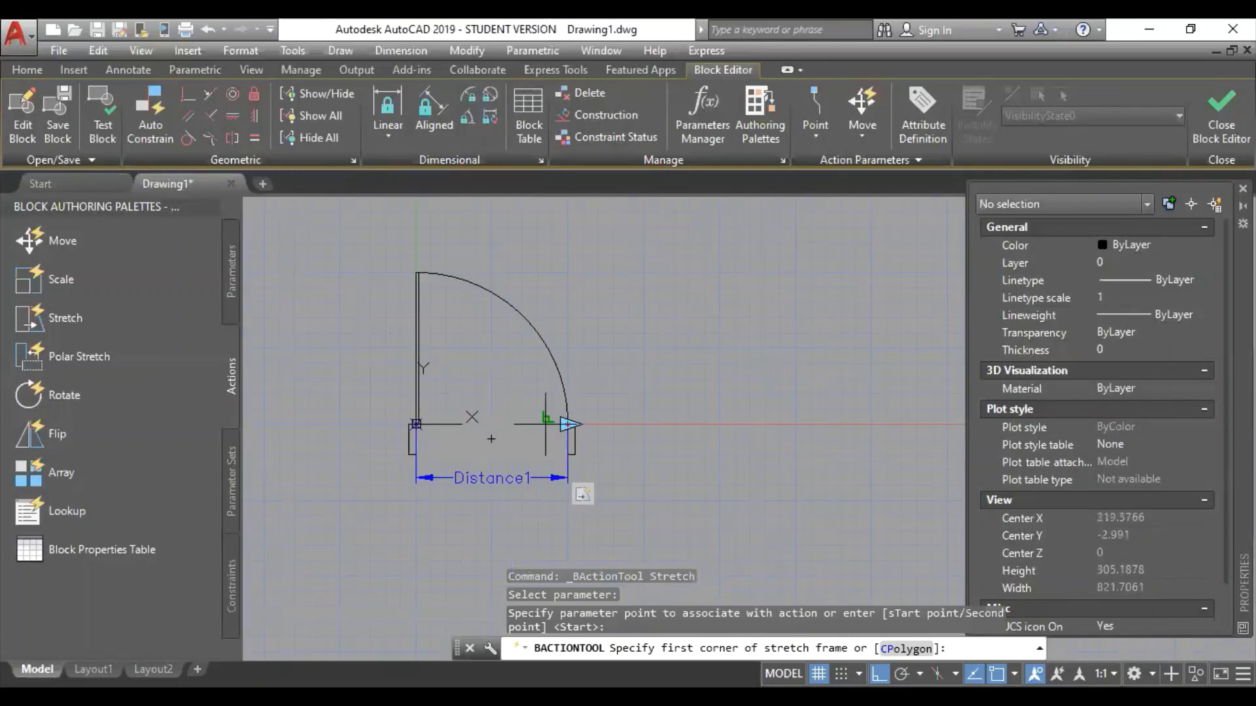
middle_drag(479, 380, 565, 425)
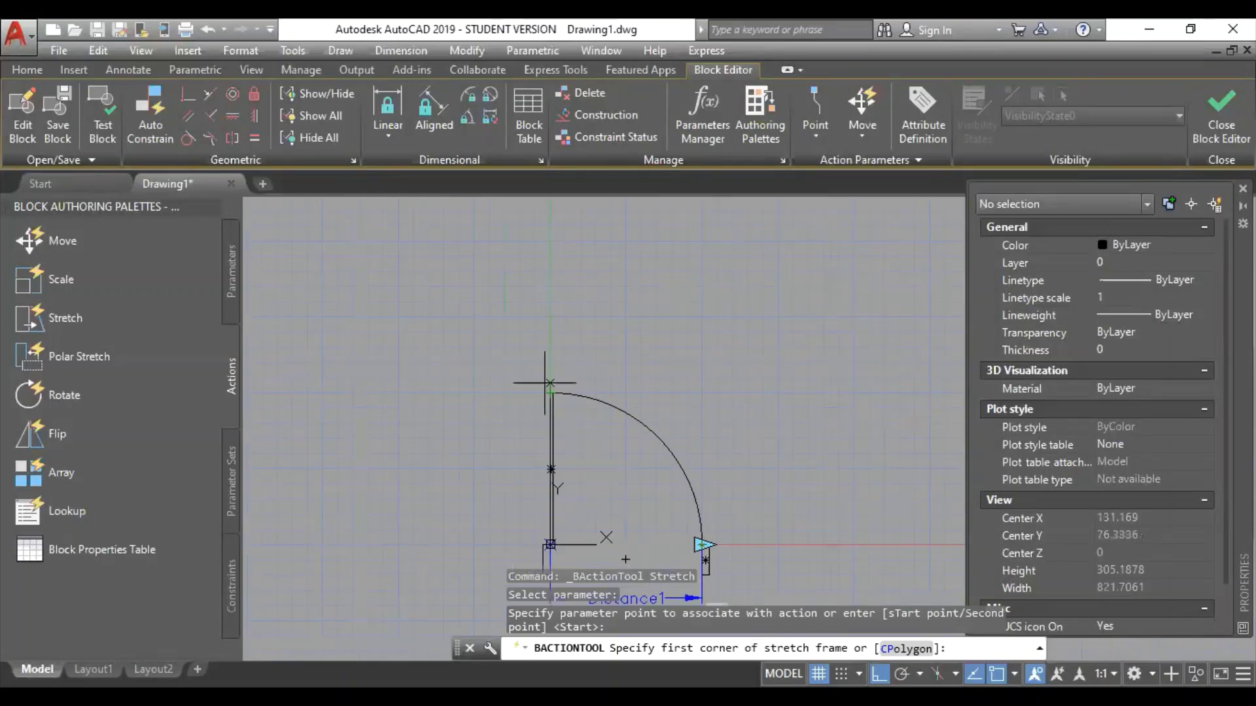
scroll(545, 382, up, 2)
click(519, 364)
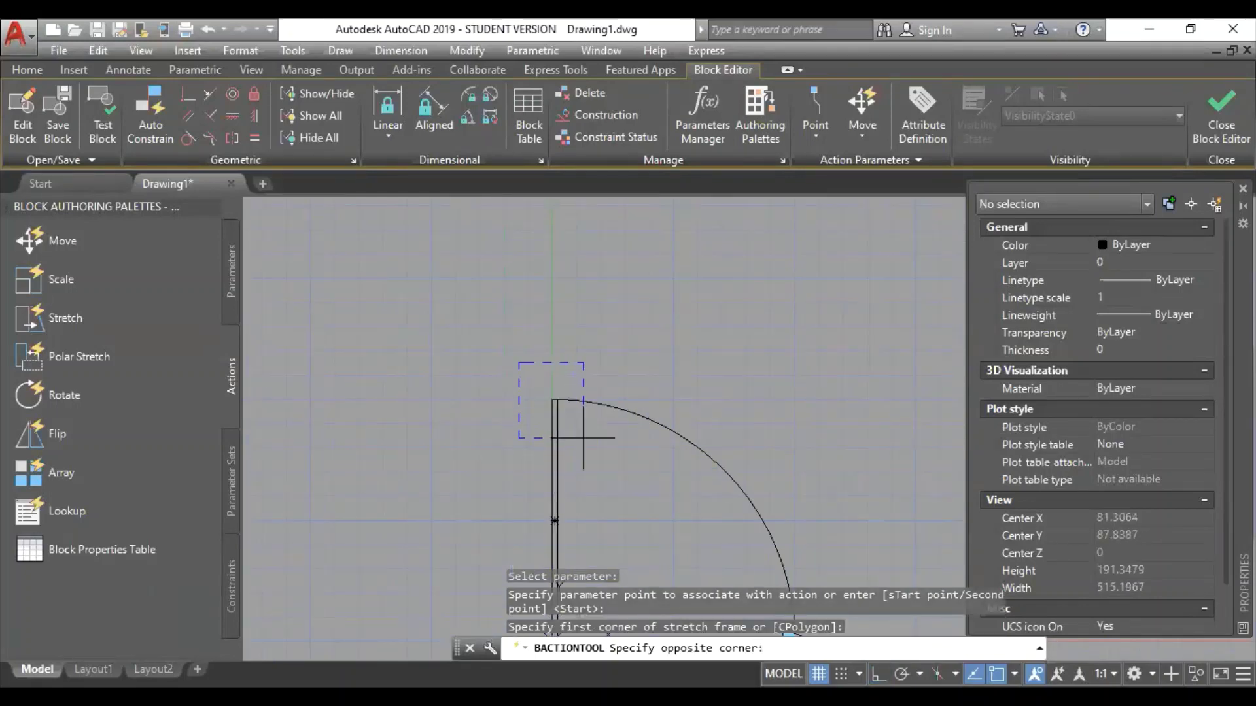
click(583, 437)
scroll(566, 439, up, 4)
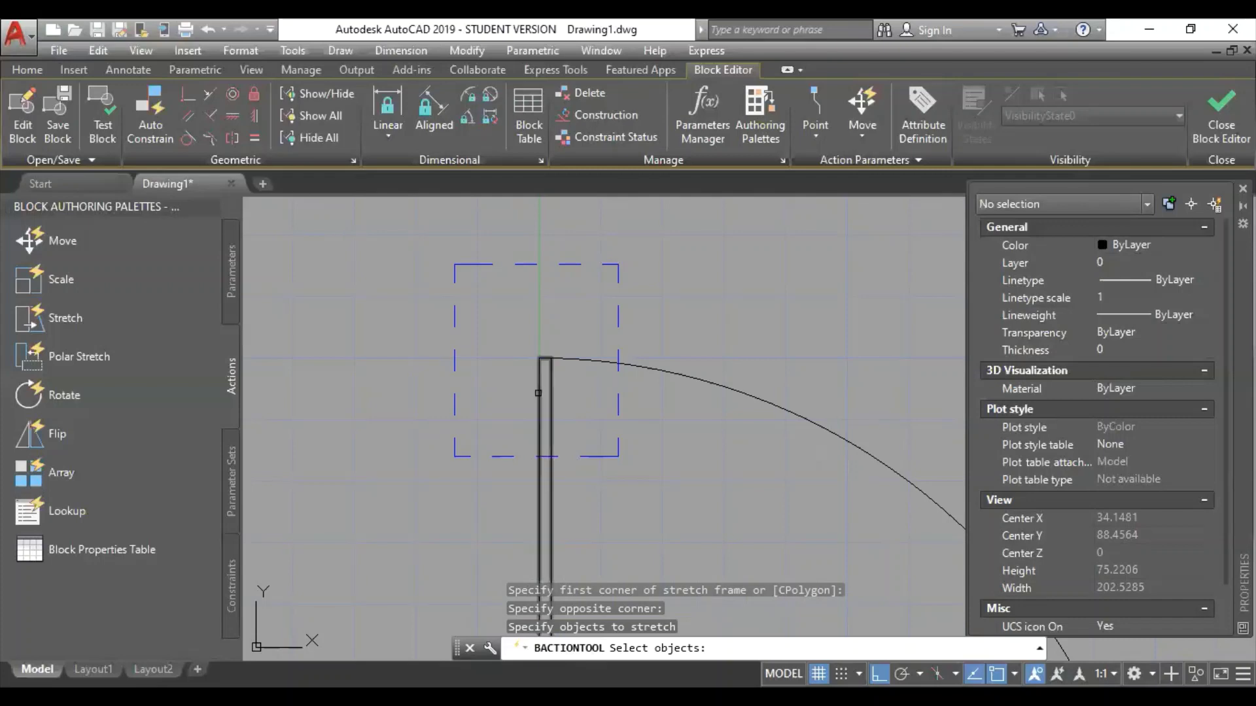
click(538, 393)
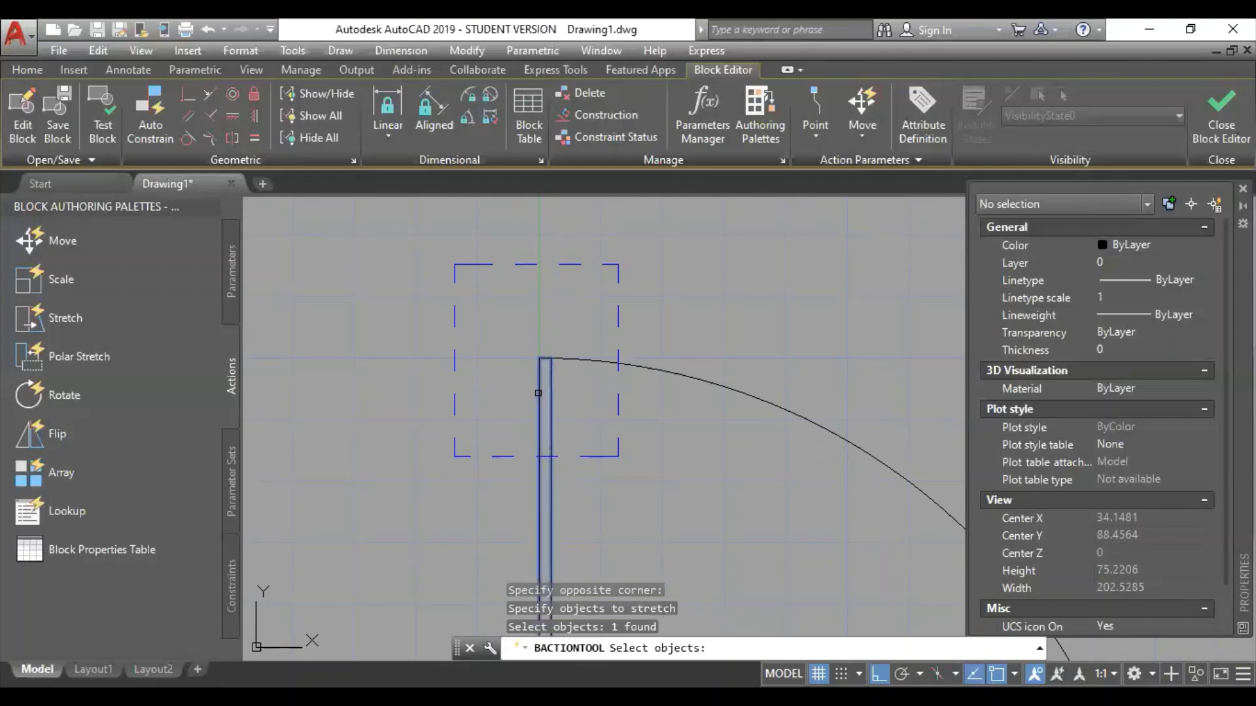
key(Return)
scroll(538, 393, down, 4)
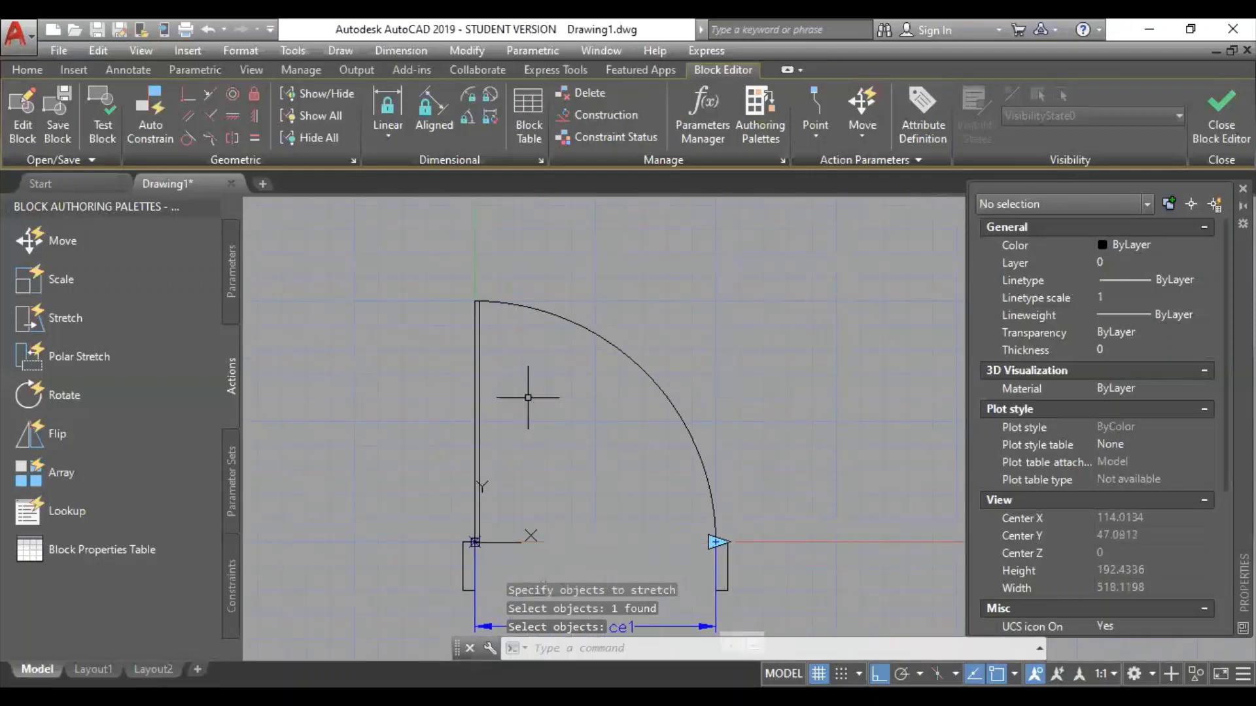
Open the door block in a test window, widen its opening with the linear grip to check the leaf, and close the test.
click(108, 135)
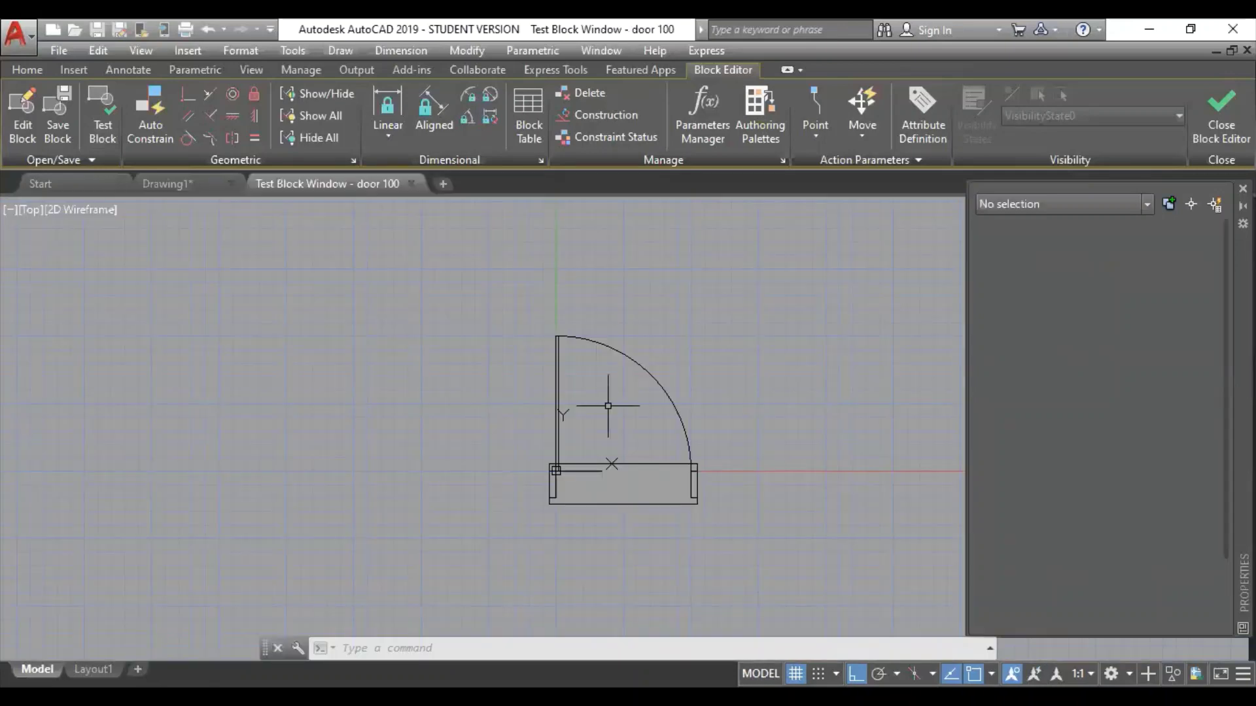
click(582, 340)
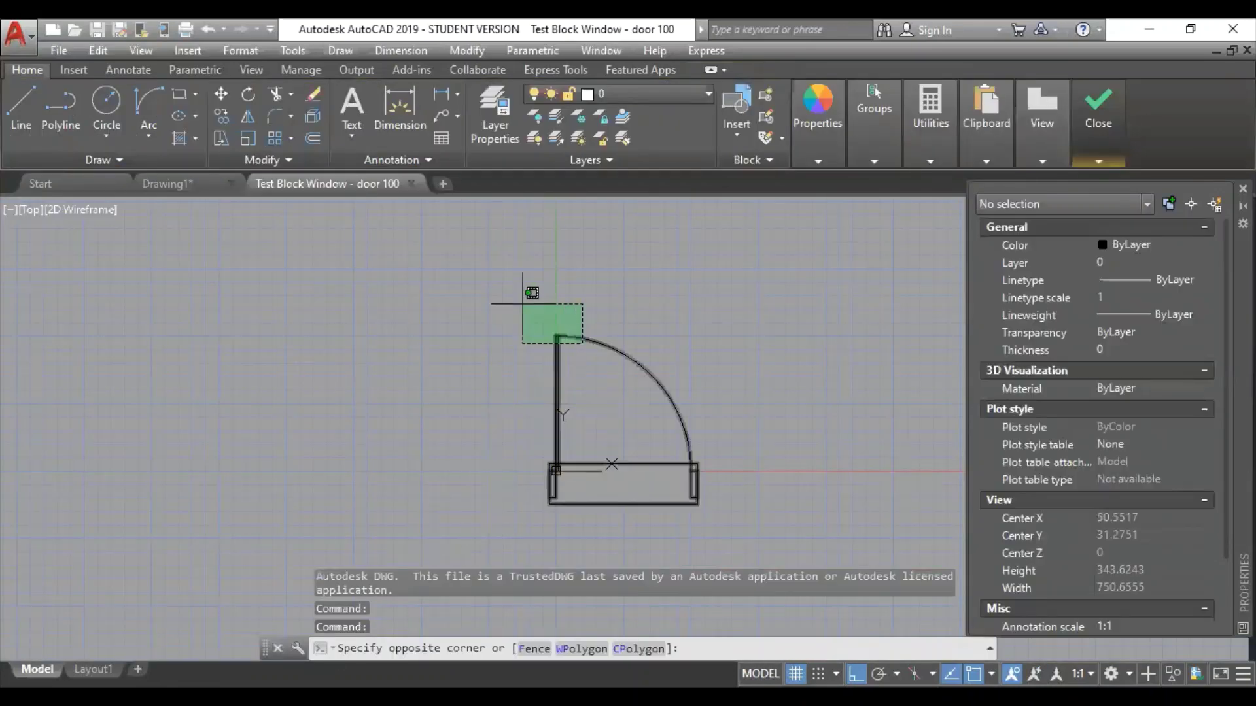
click(522, 304)
middle_drag(594, 440, 458, 481)
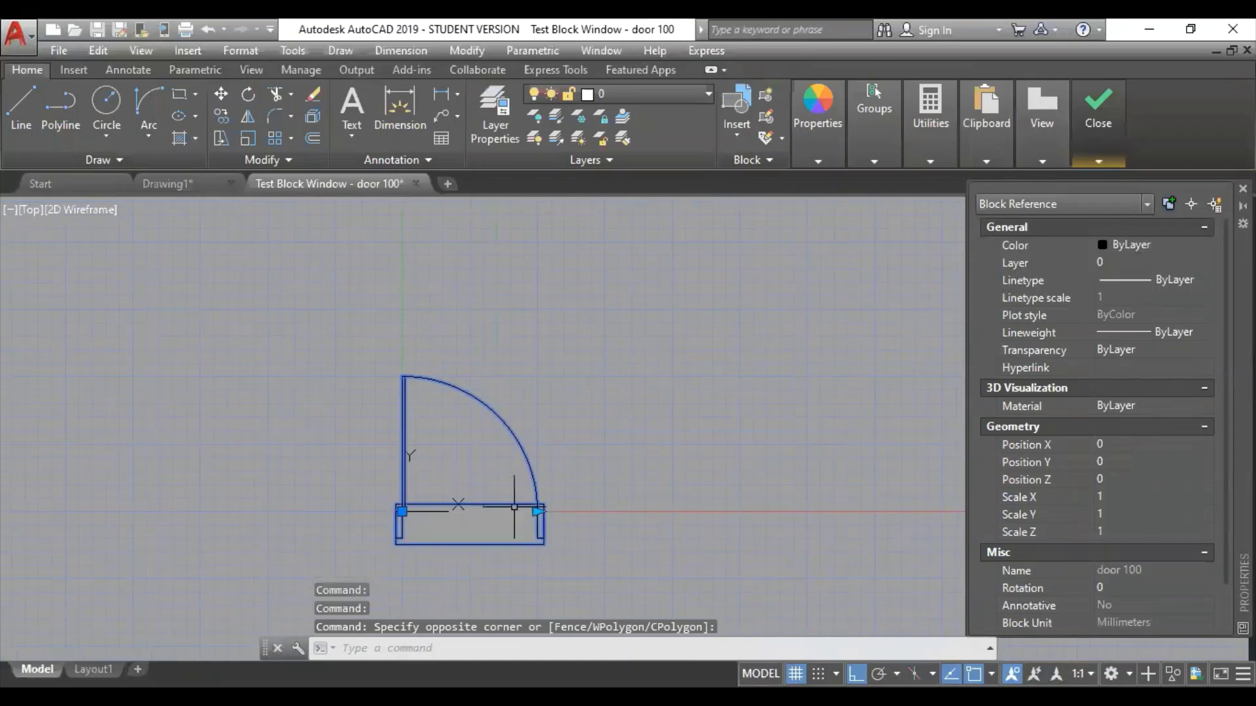
click(537, 511)
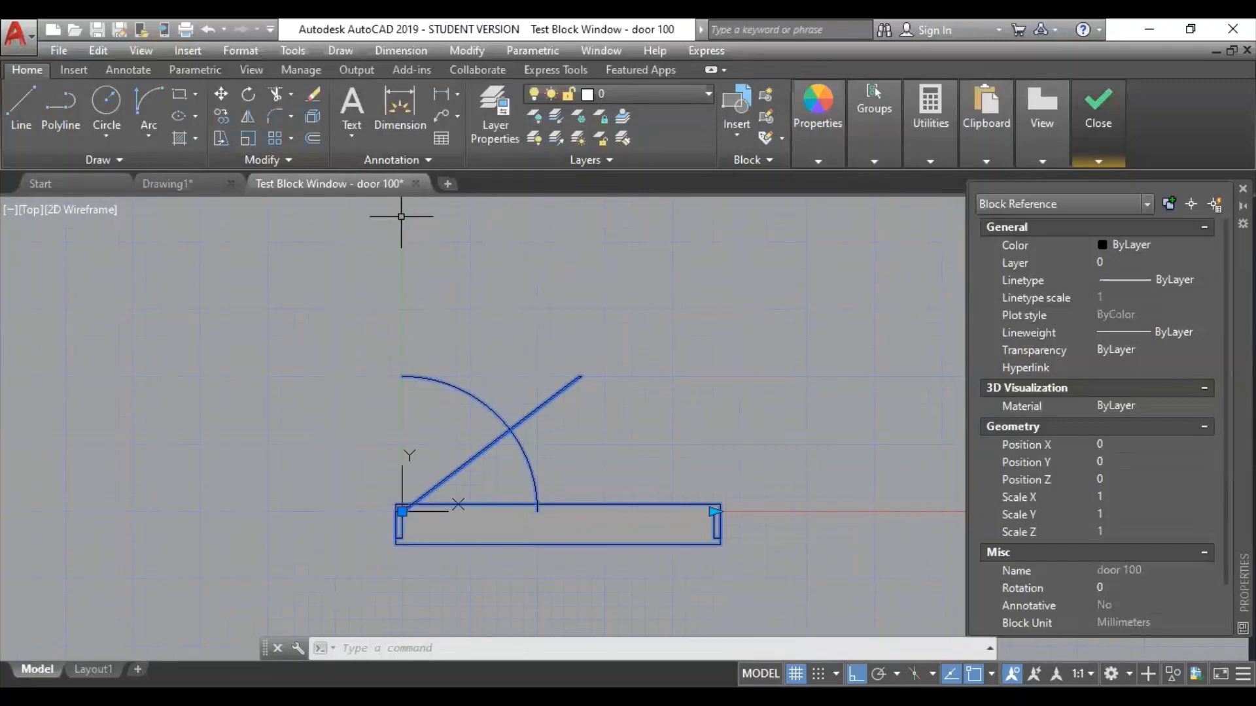
click(1098, 118)
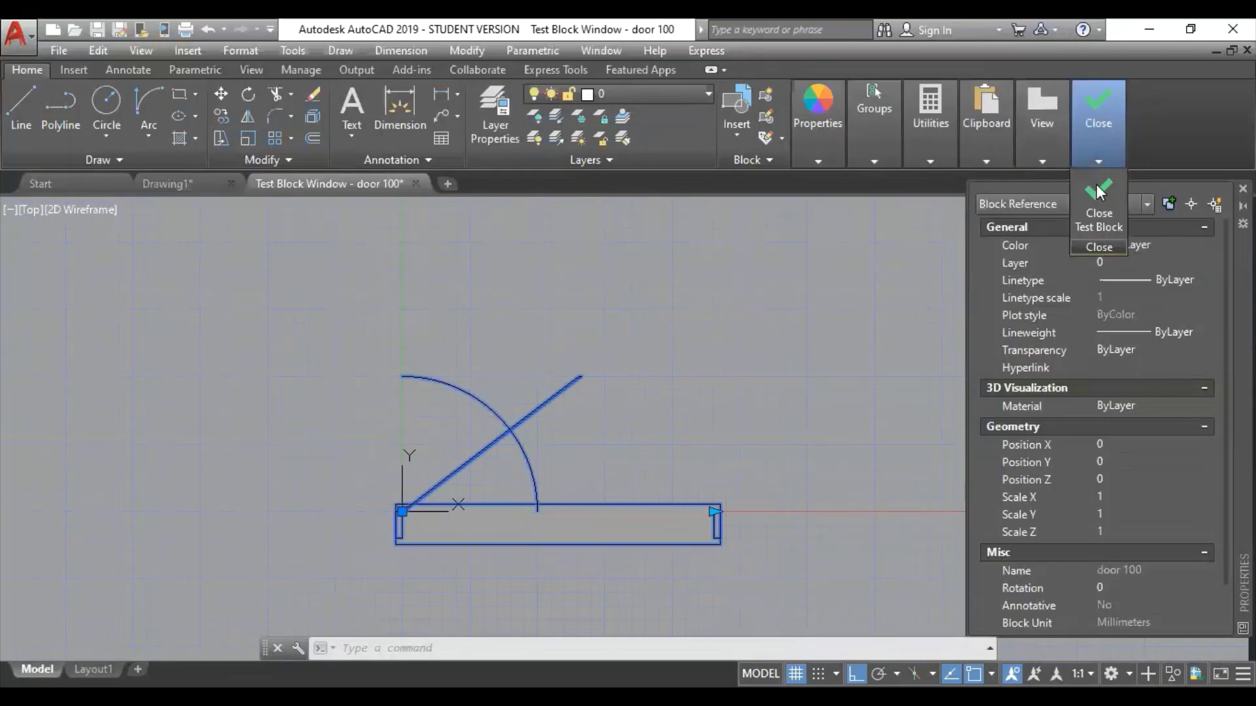
click(1098, 203)
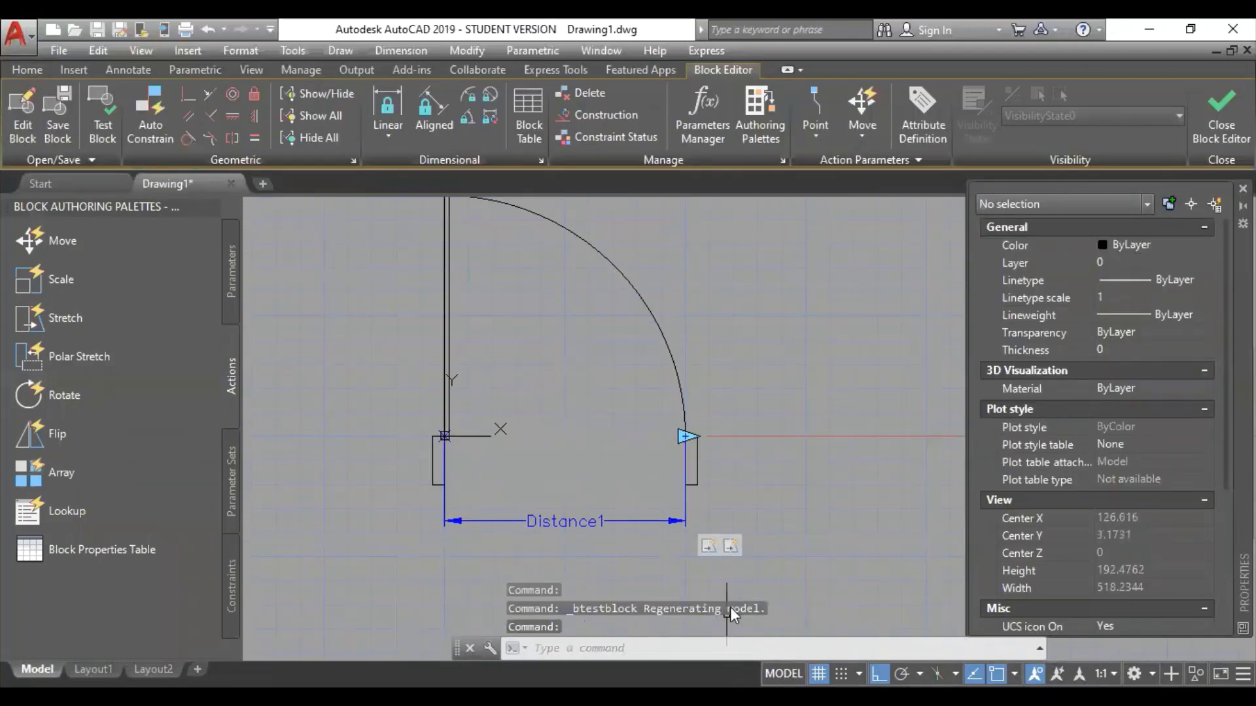
Select the door leaf's Stretch action and set its angle offset to 90.
click(731, 545)
middle_drag(712, 317, 721, 380)
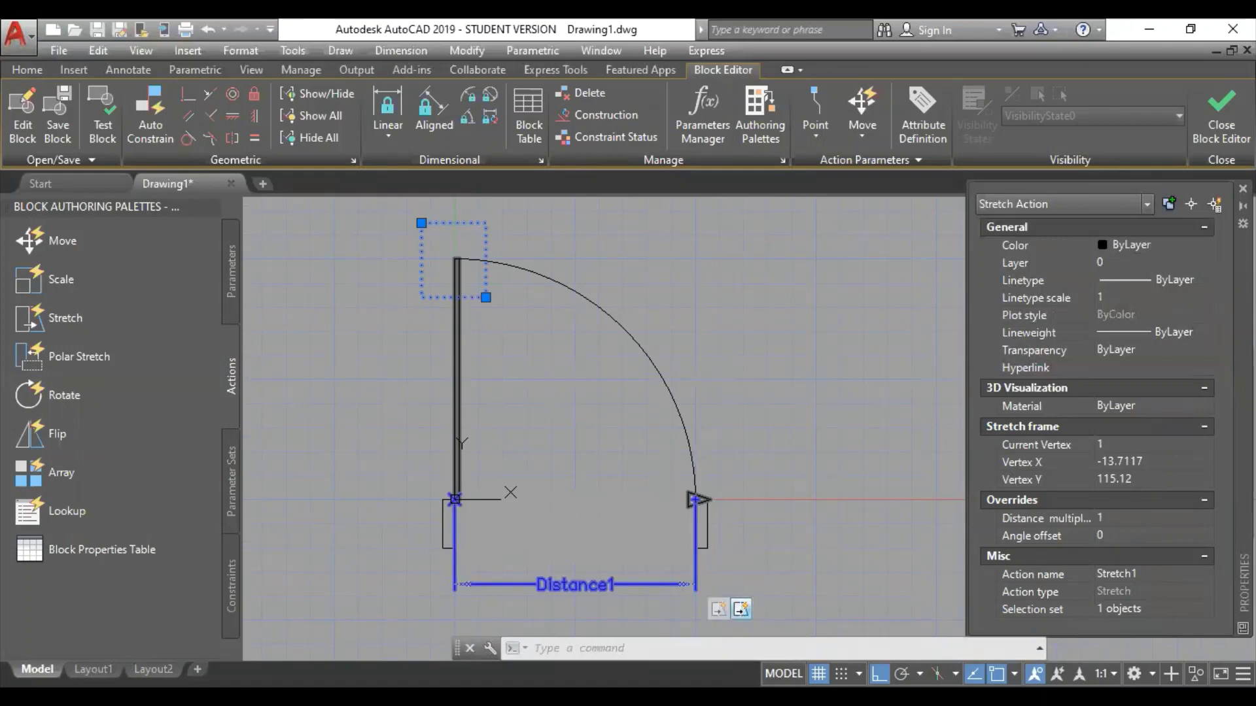
drag(1242, 366, 1163, 319)
scroll(752, 489, down, 3)
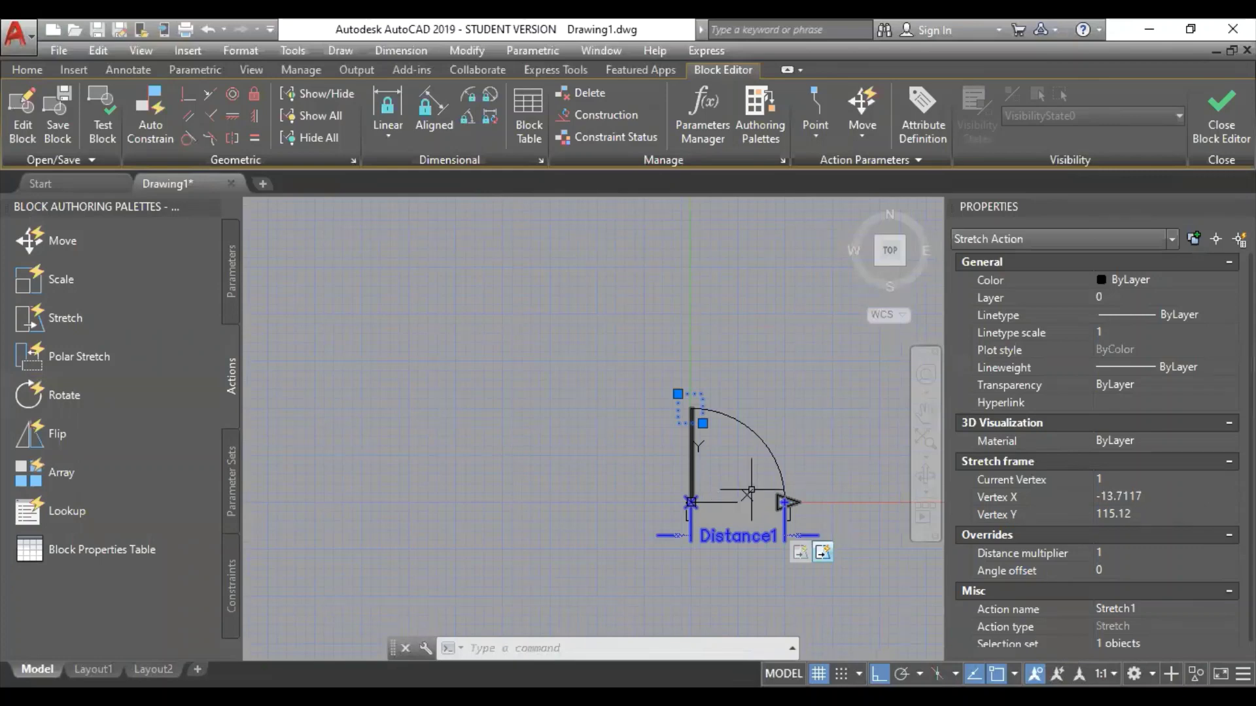
scroll(751, 489, up, 2)
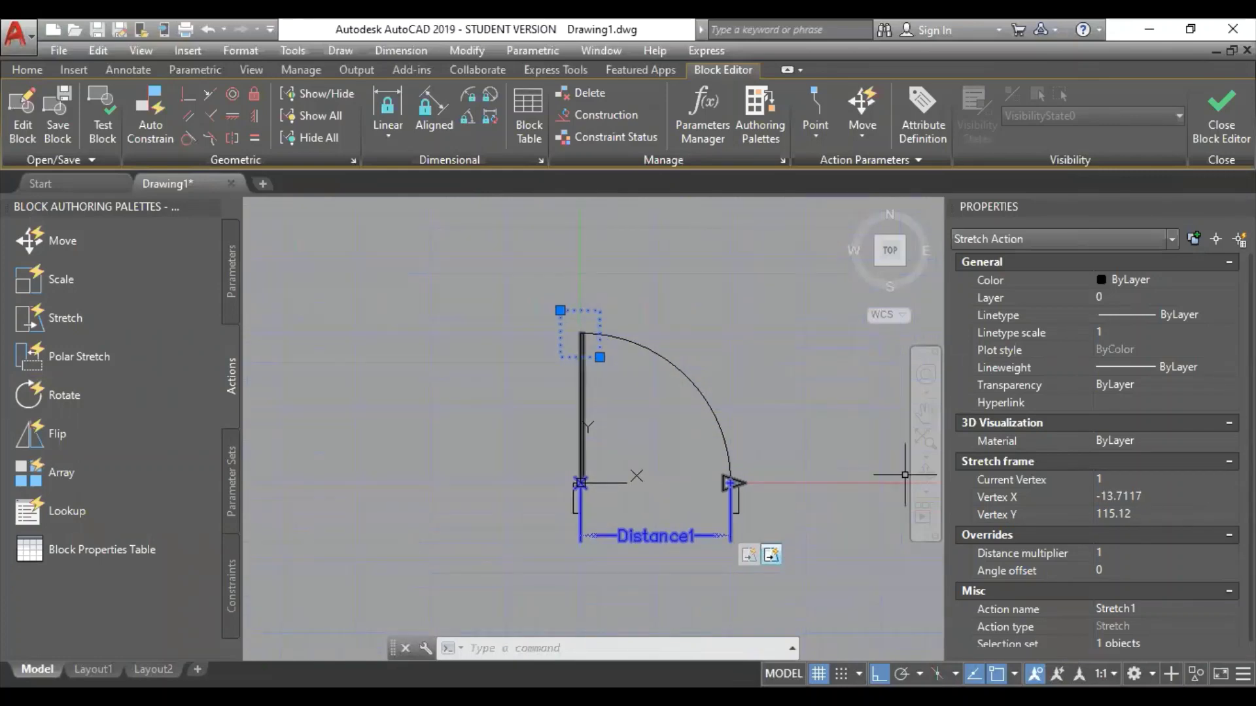
scroll(1199, 532, down, 1)
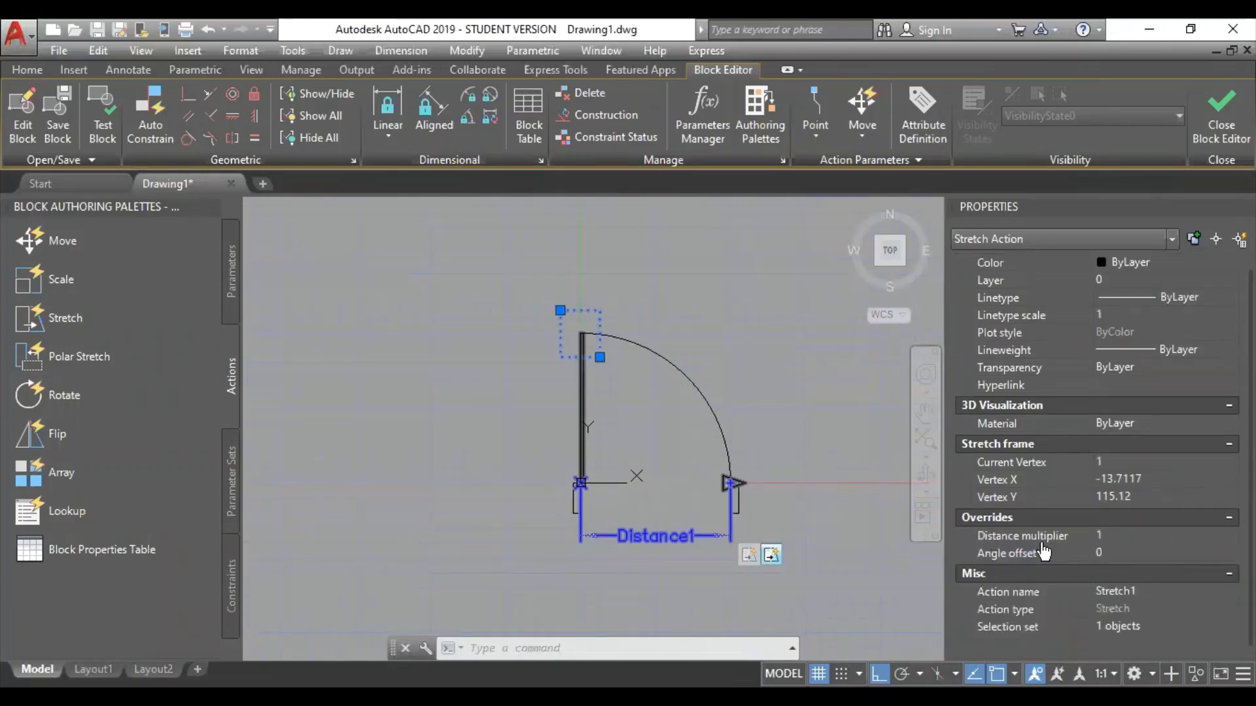
click(1125, 555)
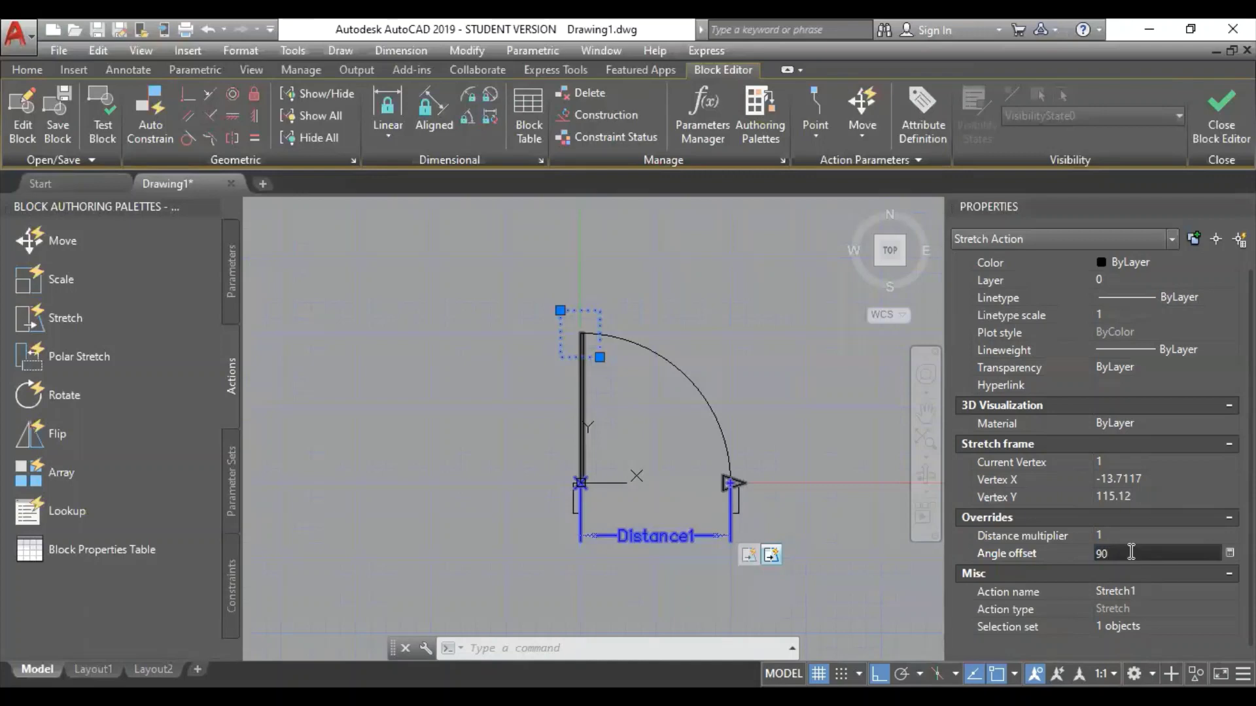
click(817, 399)
click(768, 350)
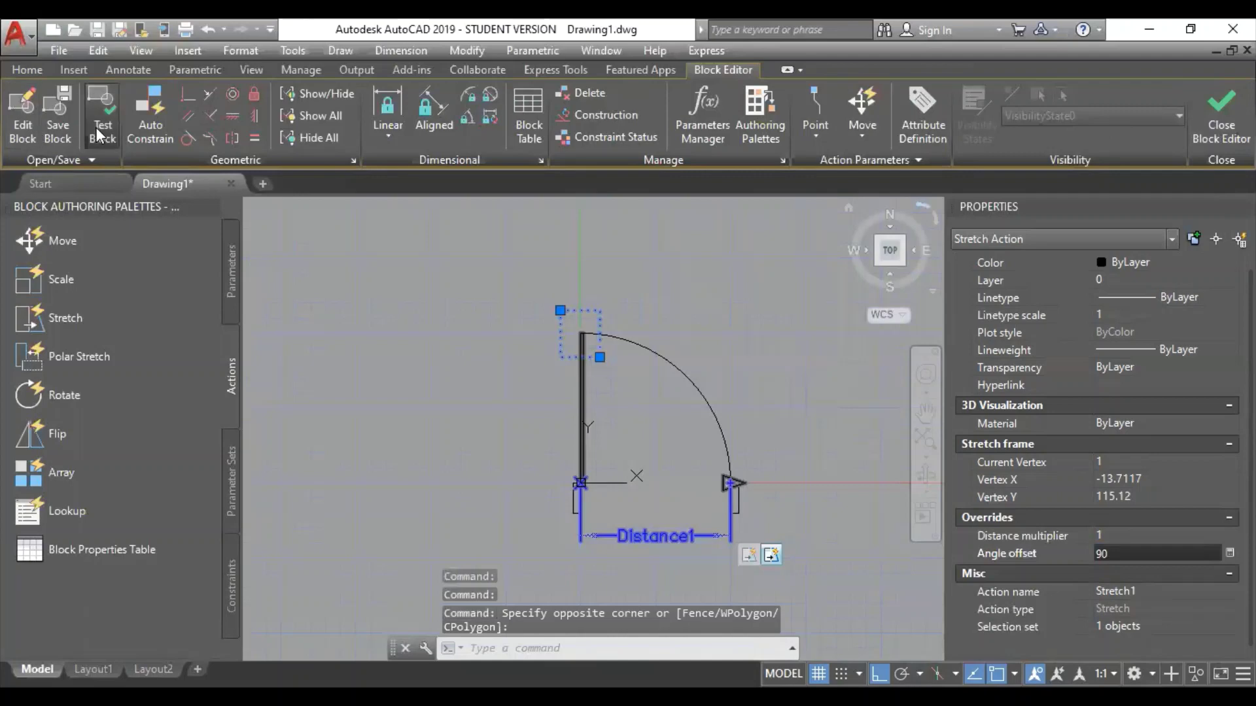
Open the door block in a test window again and widen its opening with the linear grip to check how the leaf stretches.
key(Escape)
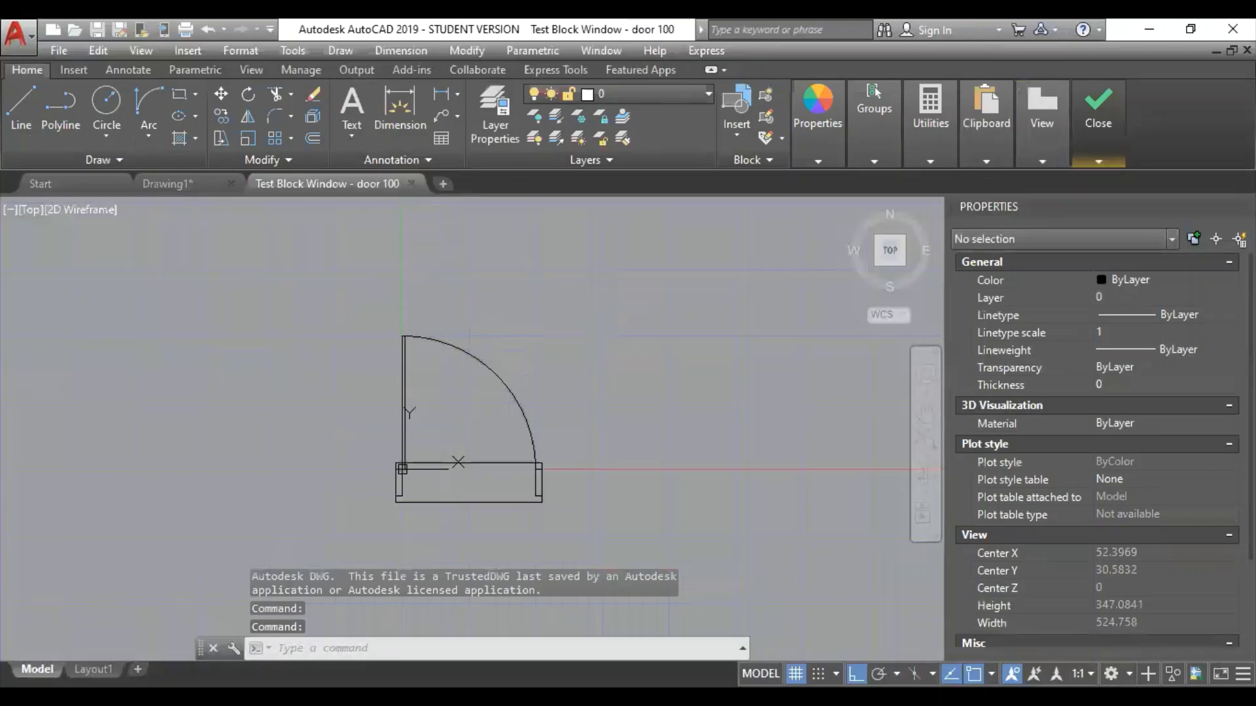
click(526, 429)
click(535, 469)
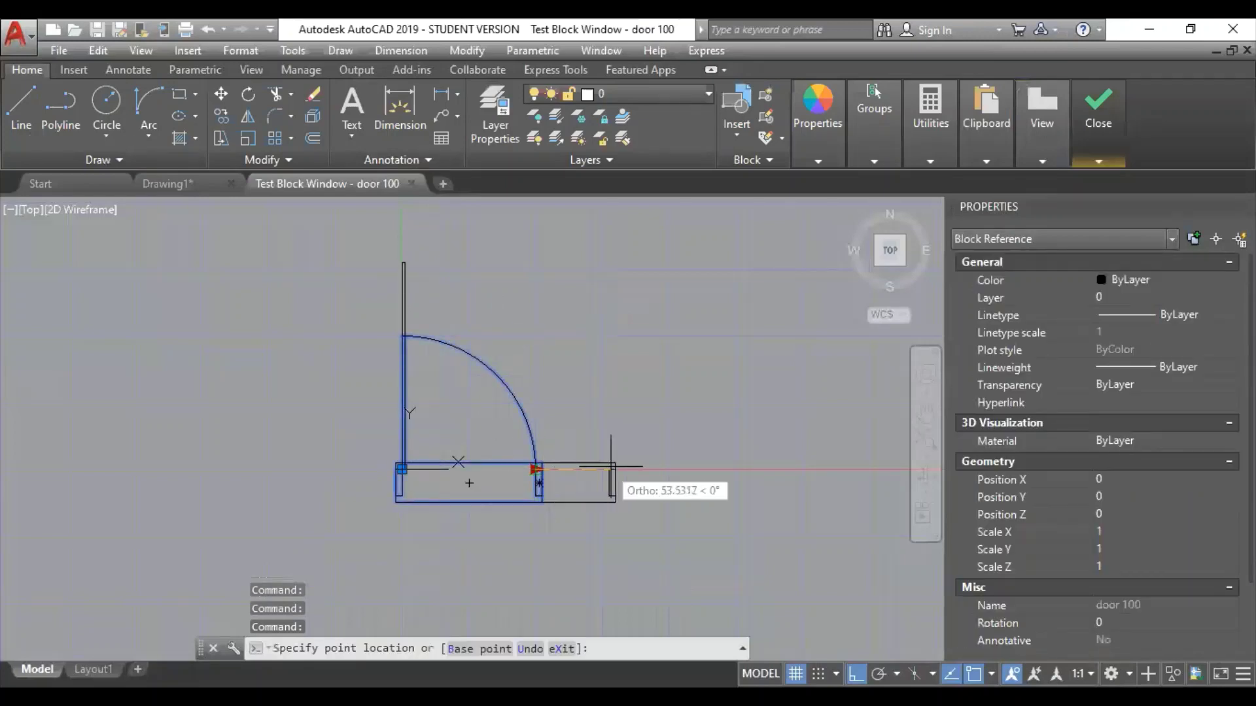
click(651, 467)
middle_drag(507, 348, 521, 390)
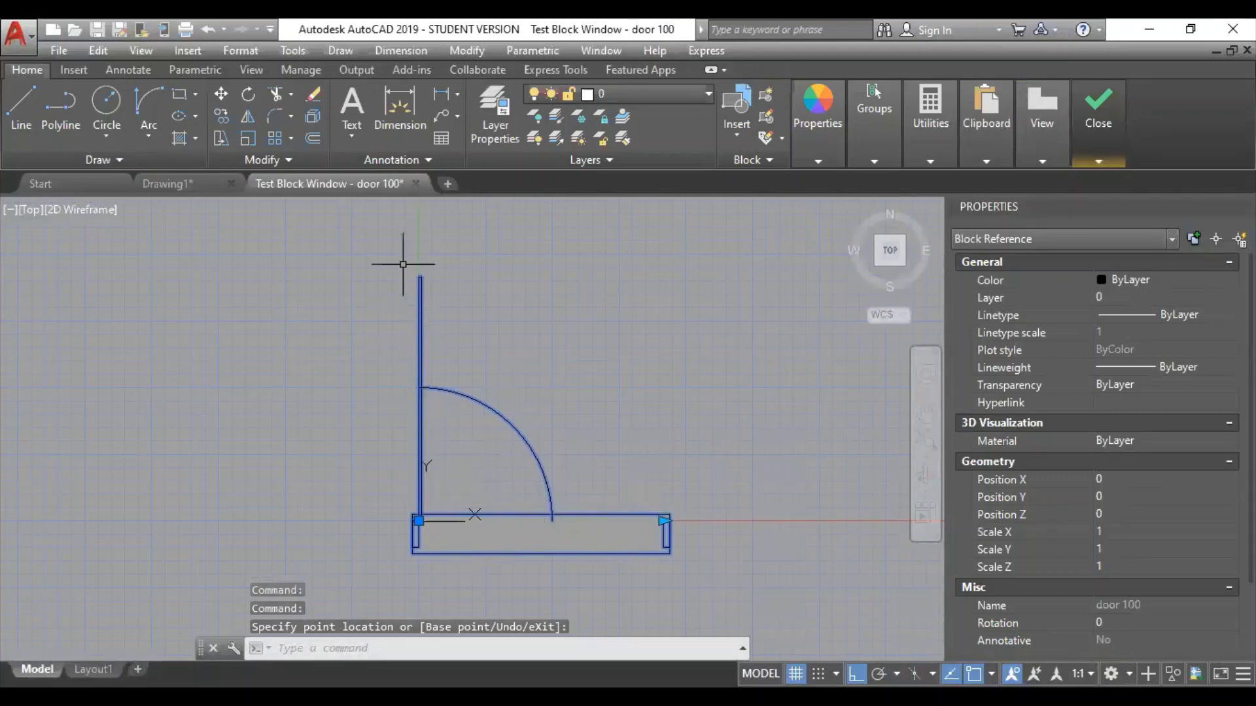
mouse_move(1104, 145)
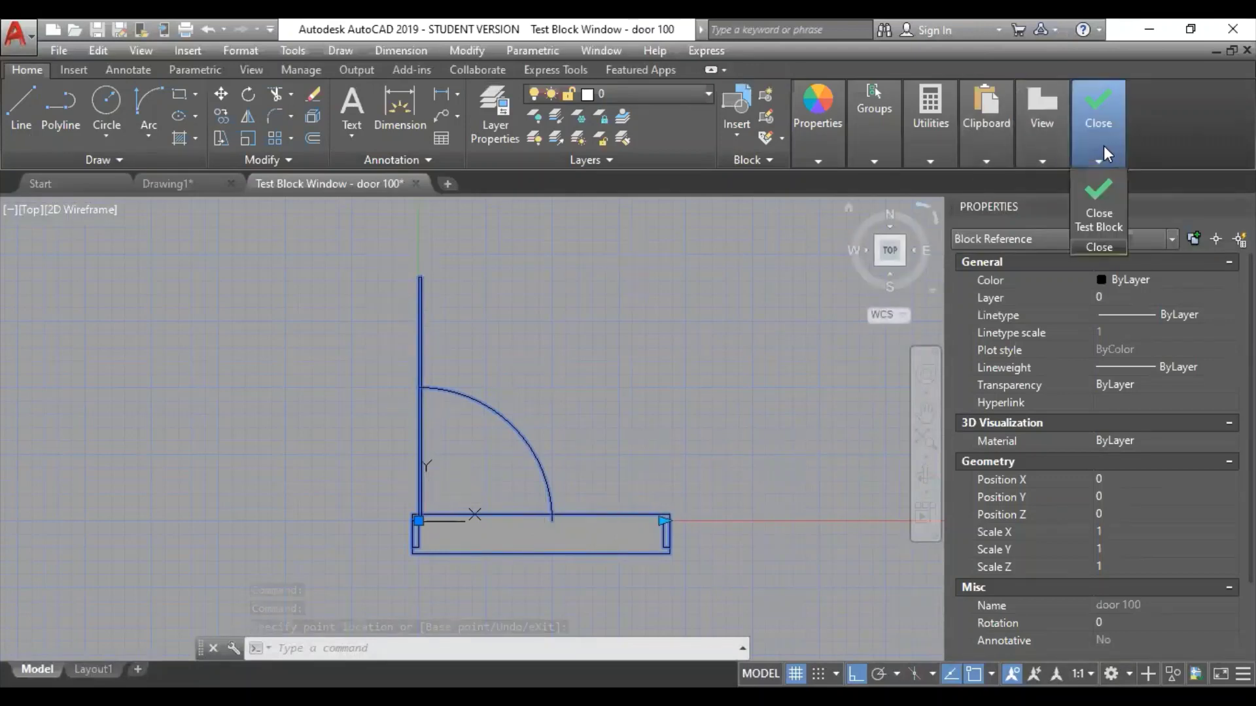